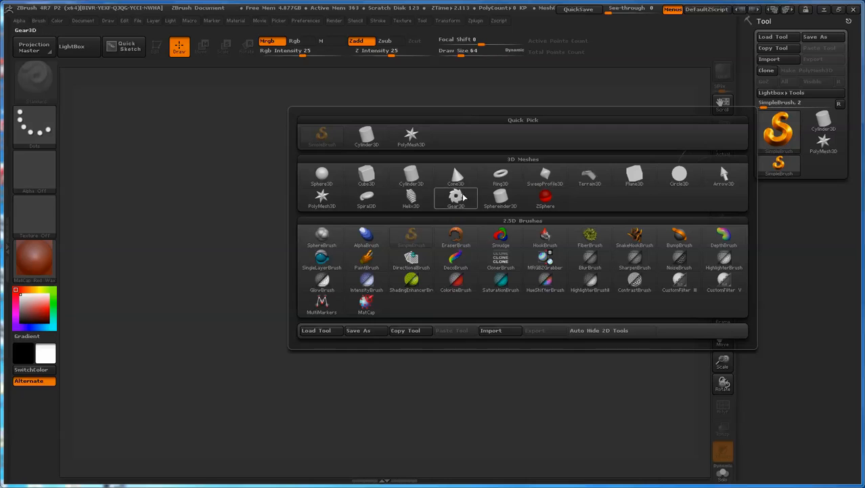
- Draw a Cylinder3D primitive on the empty canvas and switch it to Edit mode
left_click(412, 177)
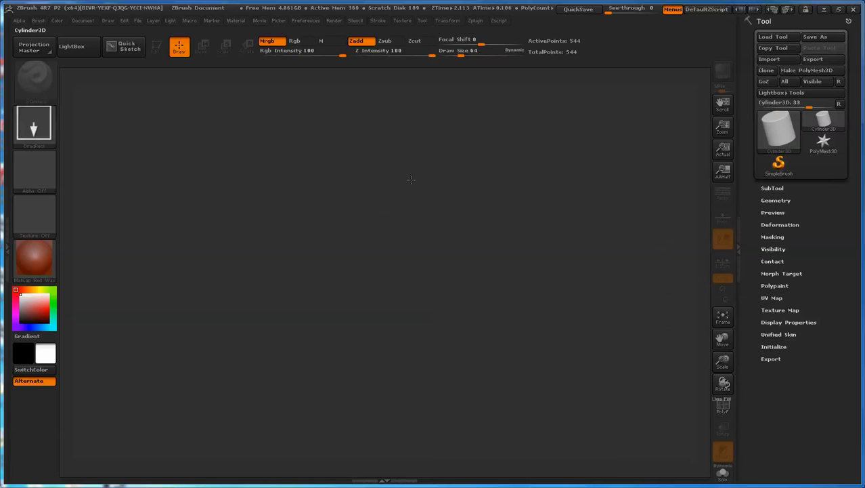
left_click_drag(376, 215, 371, 358)
key("t")
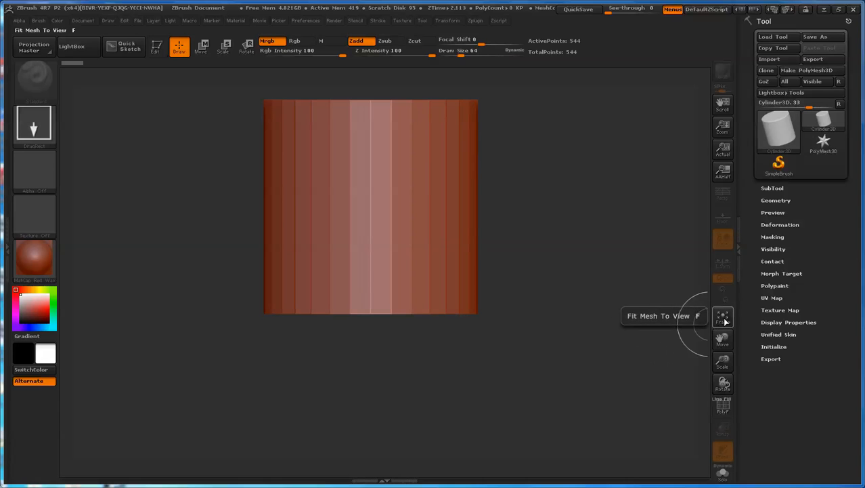
left_click(156, 45)
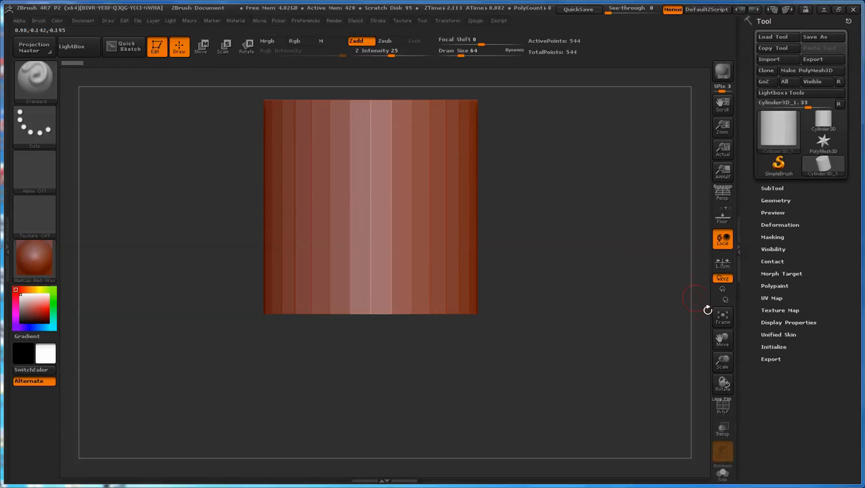
left_click(722, 317)
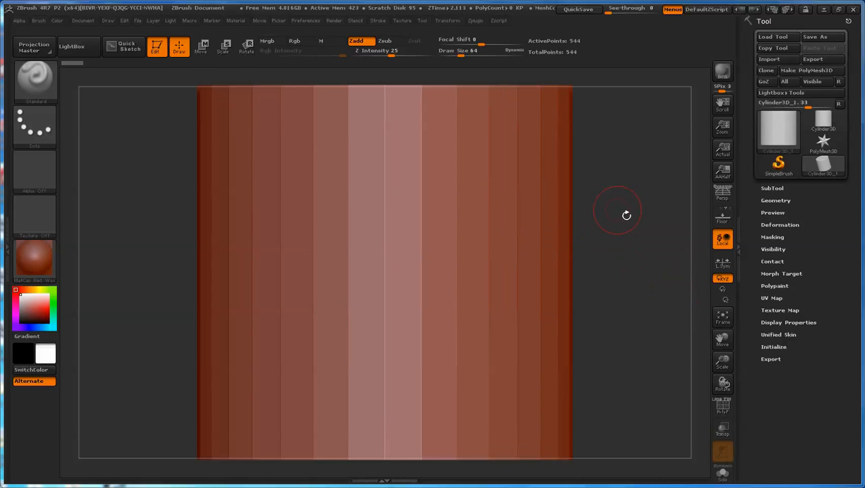
right_click_drag(628, 202, 568, 220, "ctrl")
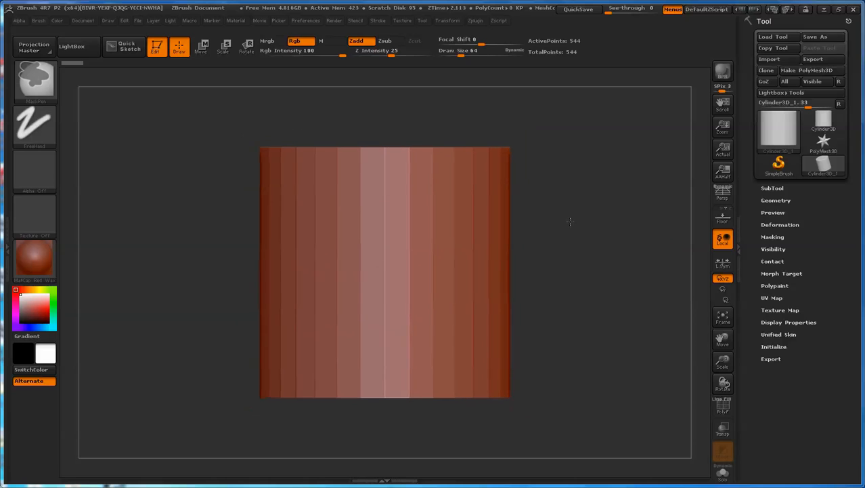
- Convert the cylinder to a PolyMesh3D and display its polyframe
left_click(822, 70)
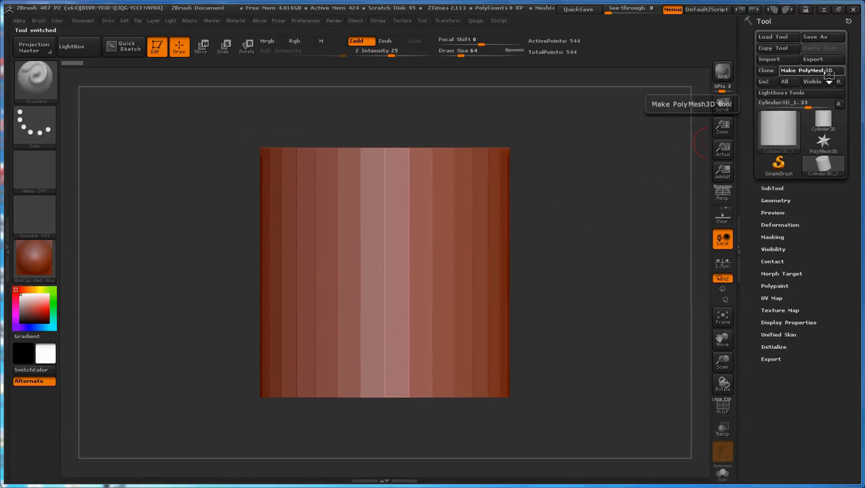
left_click(723, 405)
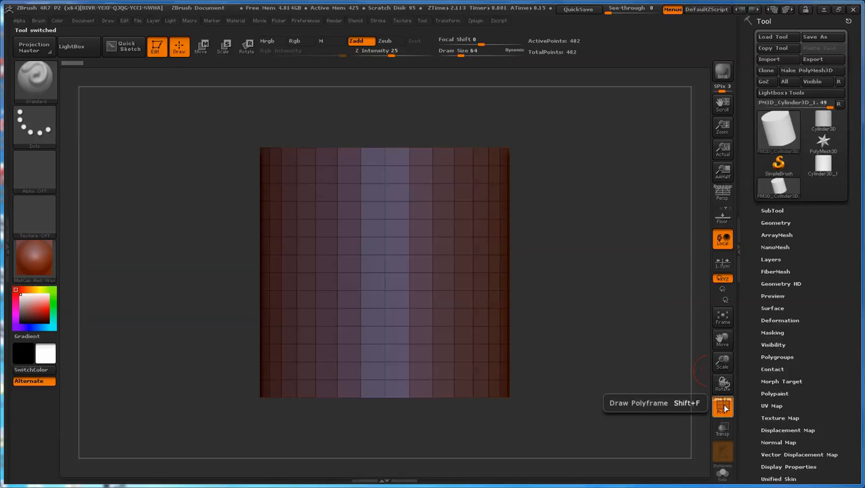
mouse_move(583, 332)
left_mouse_down()
mouse_move(571, 358)
mouse_move(584, 345)
left_mouse_up()
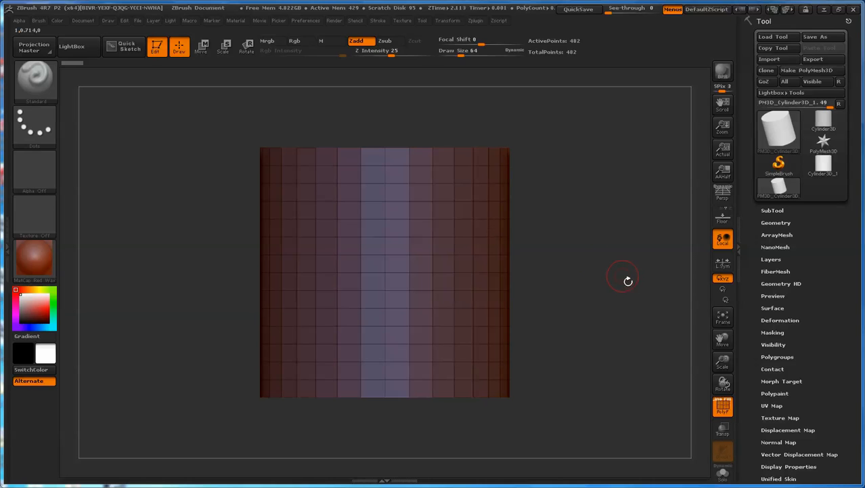
- Isolate the upper six polygon rows of the cylinder and invert the visibility to the lower part
mouse_move(232, 122)
left_mouse_down("ctrl+shift")
mouse_move(426, 240)
mouse_move(558, 286)
mouse_move(537, 300)
mouse_move(541, 271)
mouse_move(519, 269)
mouse_move(573, 281)
mouse_move(535, 309)
mouse_move(543, 359)
mouse_move(562, 350)
mouse_move(543, 287)
mouse_move(544, 342)
mouse_move(568, 340)
mouse_move(562, 290)
mouse_move(551, 313)
mouse_move(557, 277)
mouse_move(542, 259)
mouse_move(544, 280)
mouse_move(548, 270)
left_mouse_up("ctrl+shift")
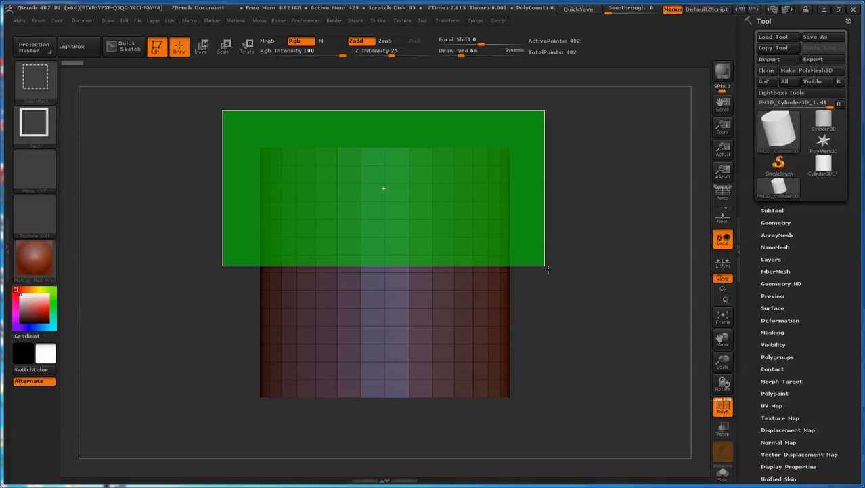
left_click_drag(548, 269, 545, 264, "ctrl+shift")
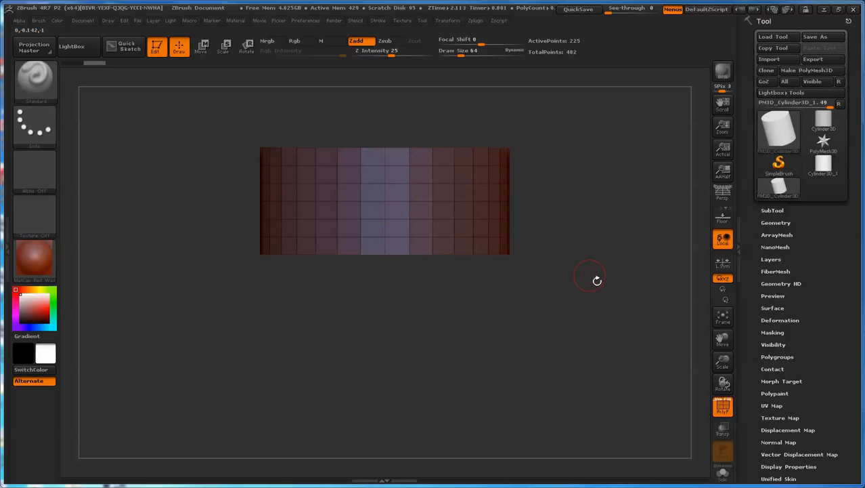
left_click_drag(581, 248, 626, 338, "ctrl+shift")
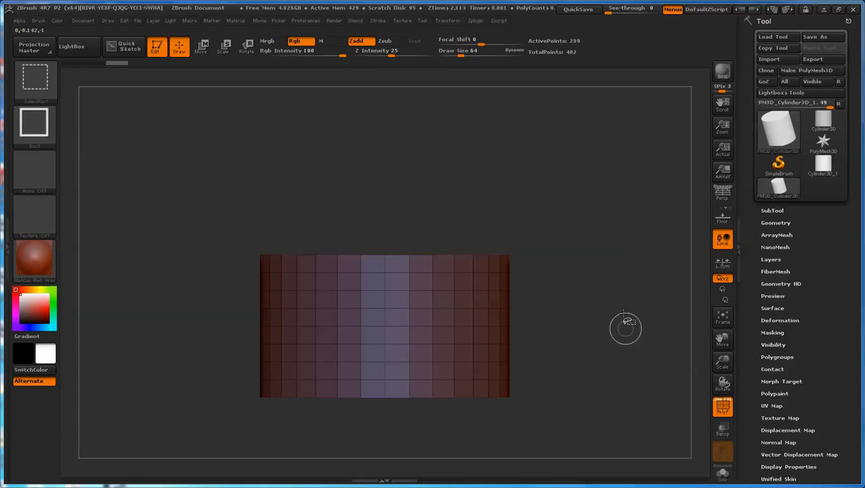
- Invert the visibility repeatedly between the cylinder's upper and lower parts, and restore the whole mesh
left_click_drag(598, 229, 633, 329, "ctrl+shift")
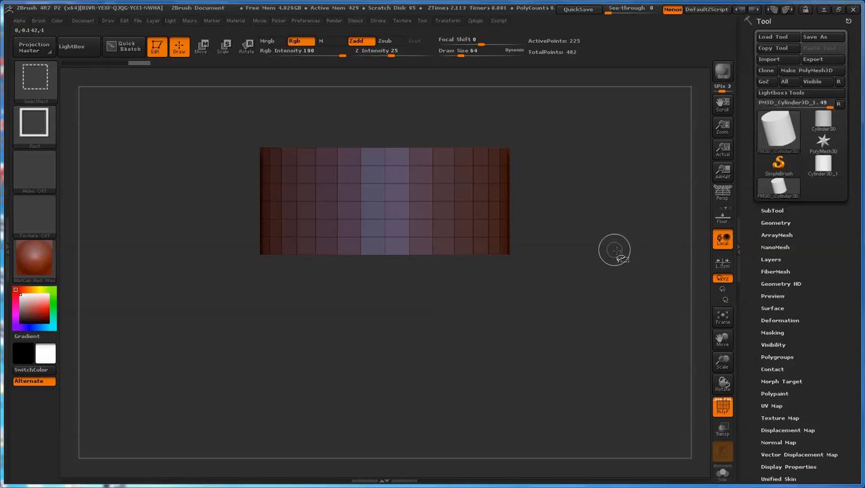
left_click_drag(612, 228, 652, 325, "ctrl+shift")
left_click_drag(596, 231, 643, 324, "ctrl+shift")
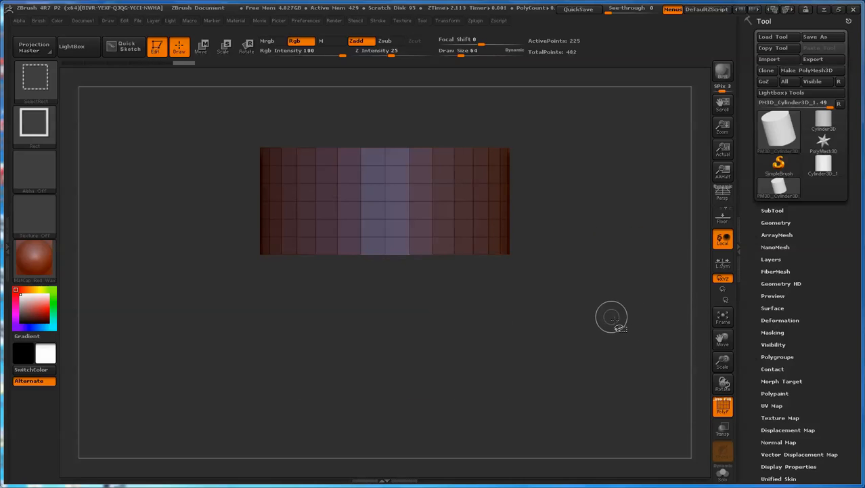
left_click(605, 259, "ctrl+shift")
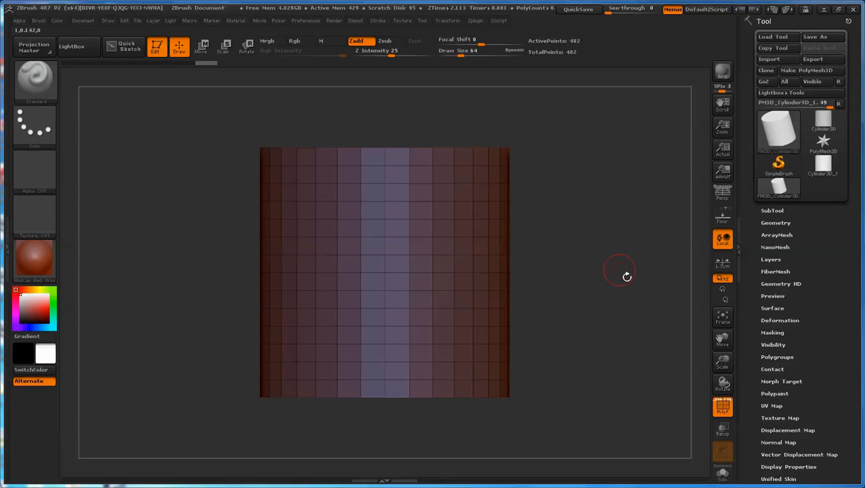
- Hide everything except the cylinder's lowest polygon row, and unhide the full mesh again
key("ctrl+shift")
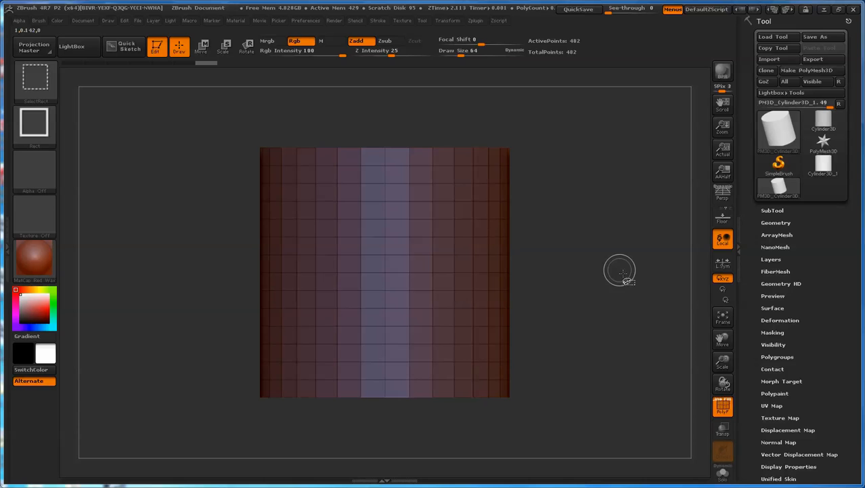
left_click_drag(228, 119, 549, 377, "ctrl+shift")
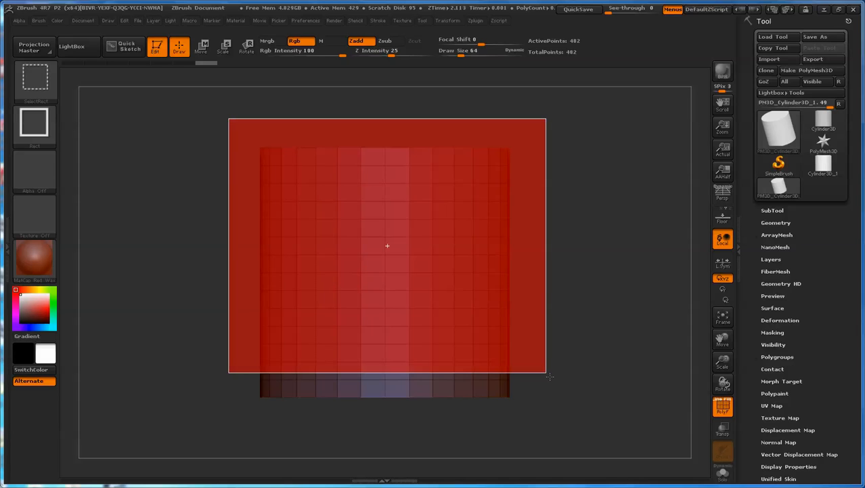
left_click_drag(549, 376, 547, 374, "ctrl+shift")
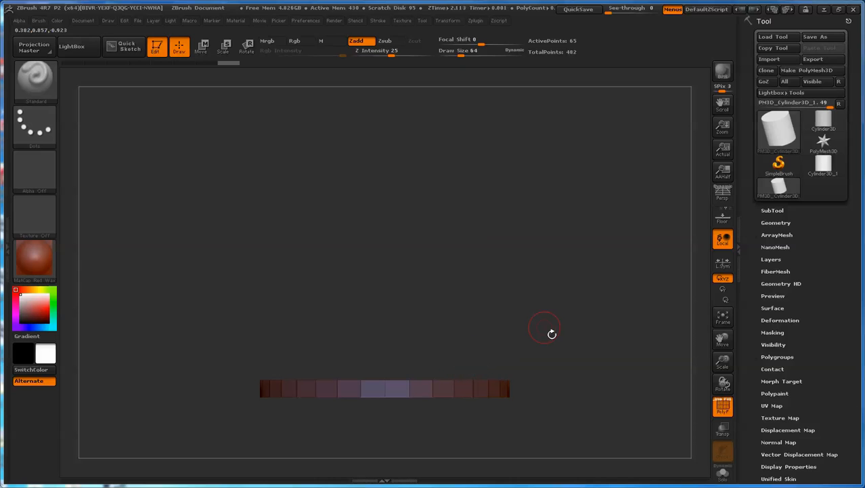
left_click(526, 367, "ctrl+shift")
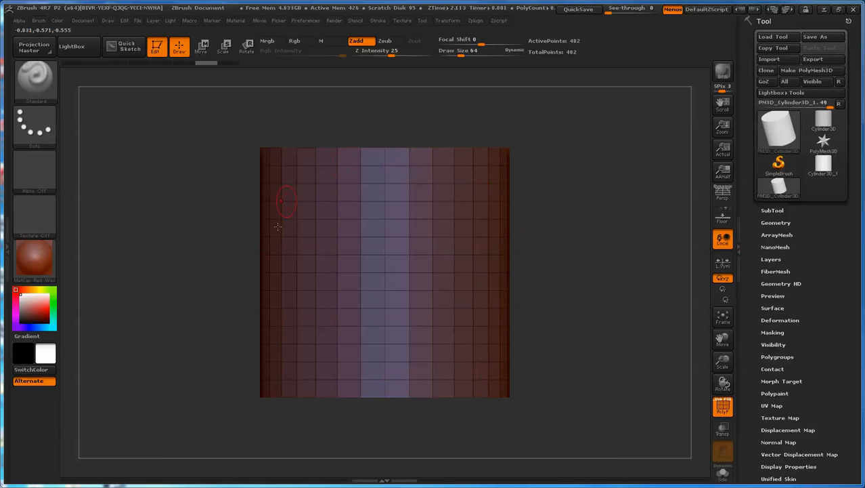
- Hide all of the cylinder's side polygons so only the bottom cap remains, and bring the full mesh back
key("ctrl+shift")
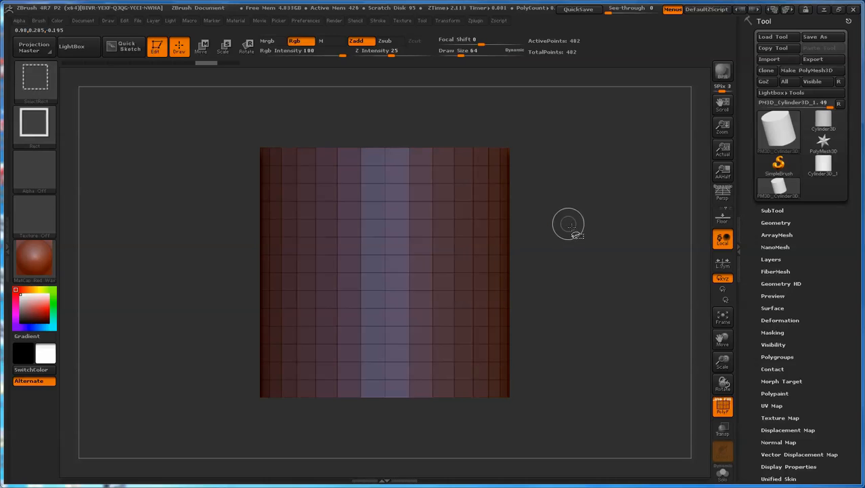
left_click_drag(233, 119, 542, 391, "ctrl+shift")
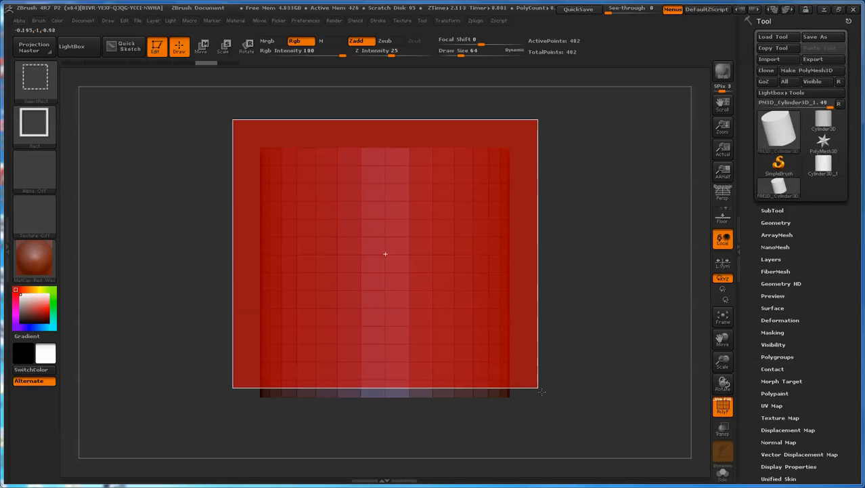
left_click_drag(541, 391, 541, 393, "ctrl+shift")
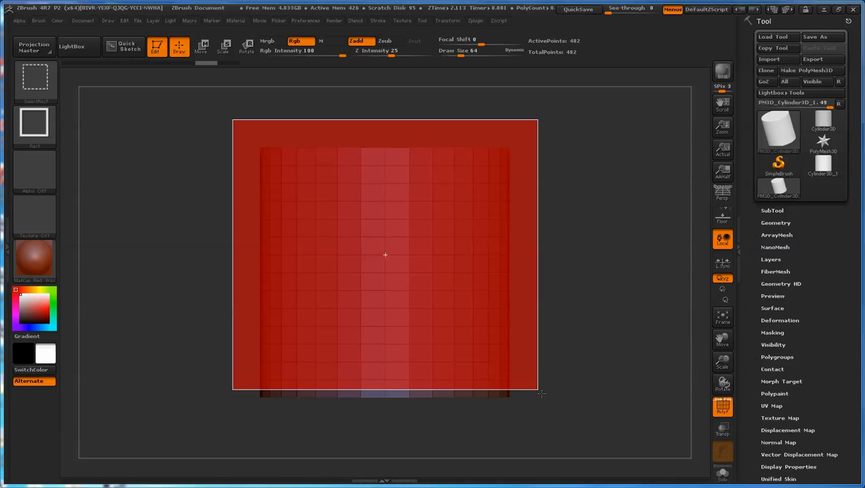
left_click_drag(542, 393, 543, 393, "ctrl+shift")
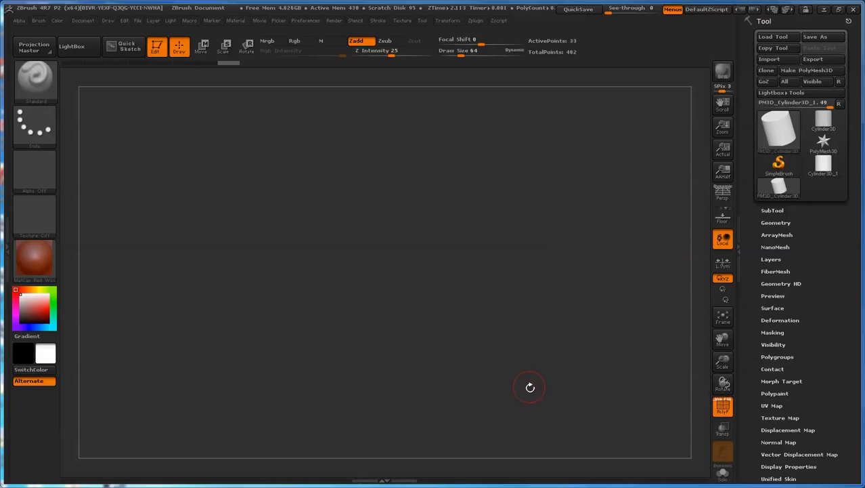
left_click_drag(441, 358, 440, 407)
left_click(506, 373, "ctrl+shift")
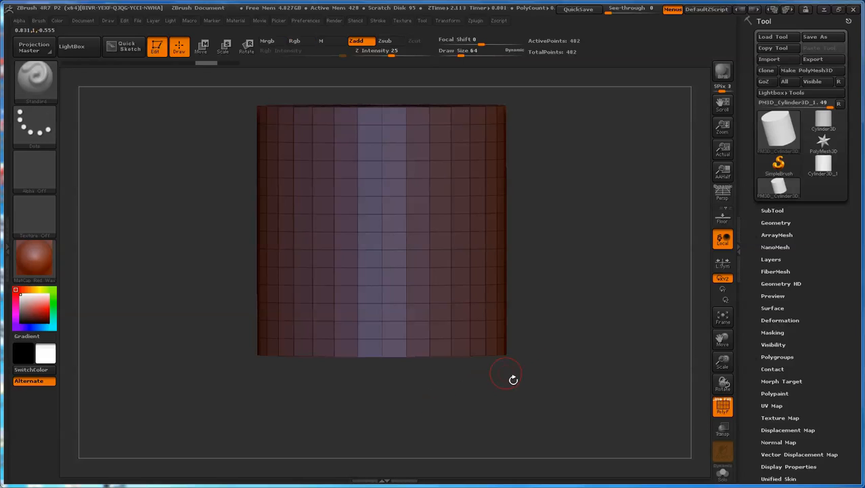
- Isolate the cylinder's lowest polygon row together with its bottom cap by hiding everything above it
left_click_drag(578, 326, 554, 303, "shift")
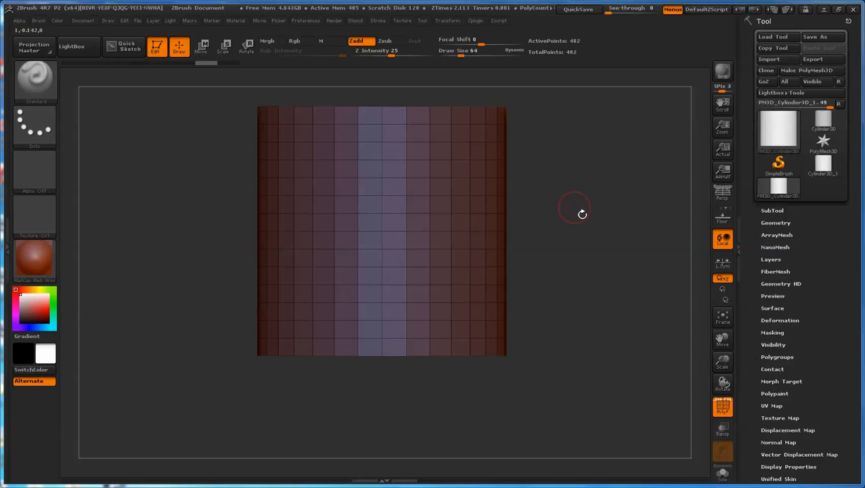
left_click_drag(584, 212, 568, 265, "alt")
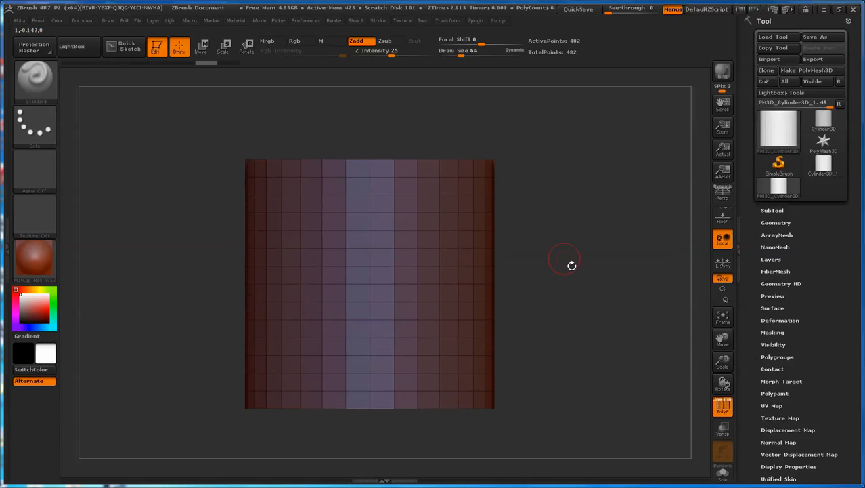
mouse_move(206, 135)
left_mouse_down("ctrl+shift")
mouse_move(364, 227)
mouse_move(495, 279)
left_mouse_up("ctrl+shift")
mouse_move(494, 277)
left_mouse_down("ctrl+alt+shift")
mouse_move(545, 349)
mouse_move(546, 391)
mouse_move(538, 388)
left_mouse_up("ctrl+alt+shift")
mouse_move(442, 359)
left_mouse_down()
mouse_move(445, 344)
mouse_move(442, 394)
mouse_move(448, 349)
left_mouse_up()
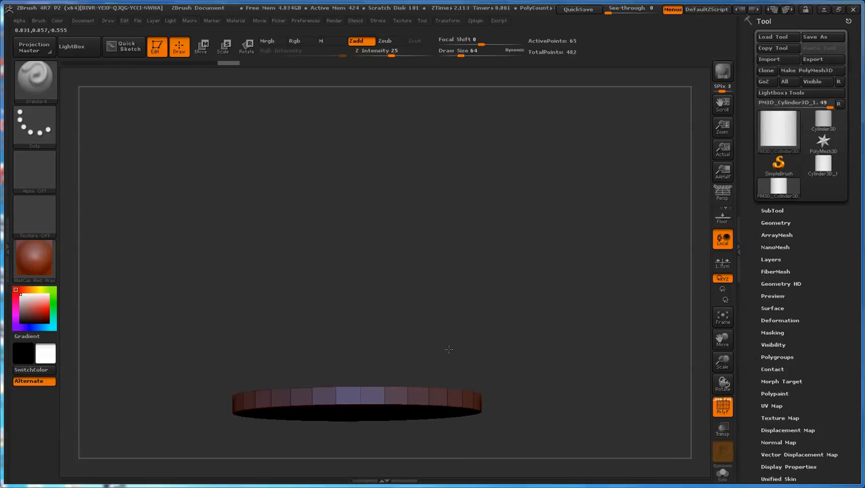
left_click_drag(408, 426, 424, 372)
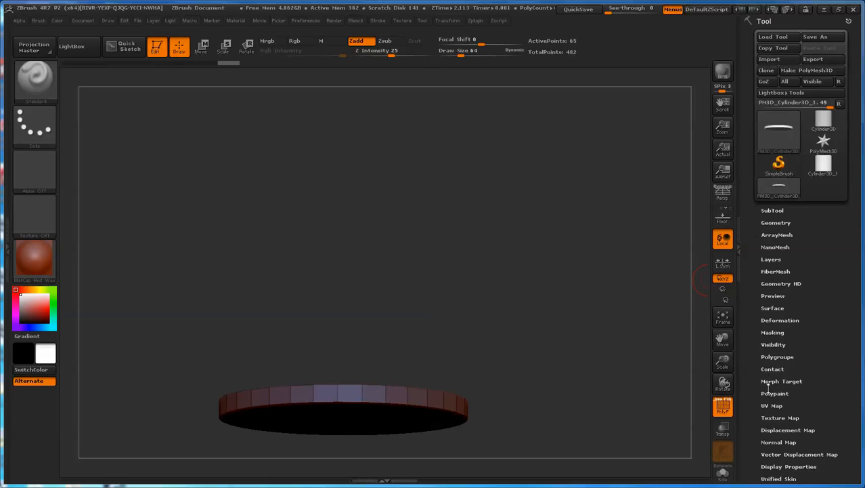
- Enable double-sided display for the mesh in its display properties
left_click(785, 466)
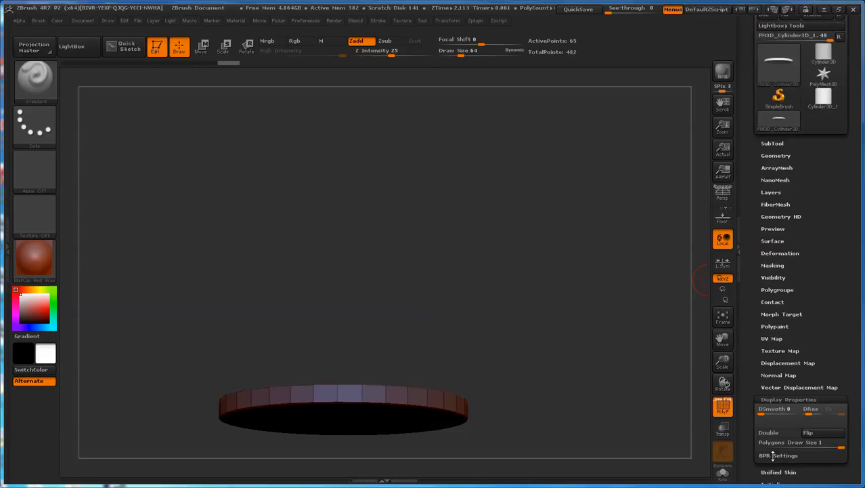
left_click(776, 434)
left_click_drag(491, 388, 470, 419)
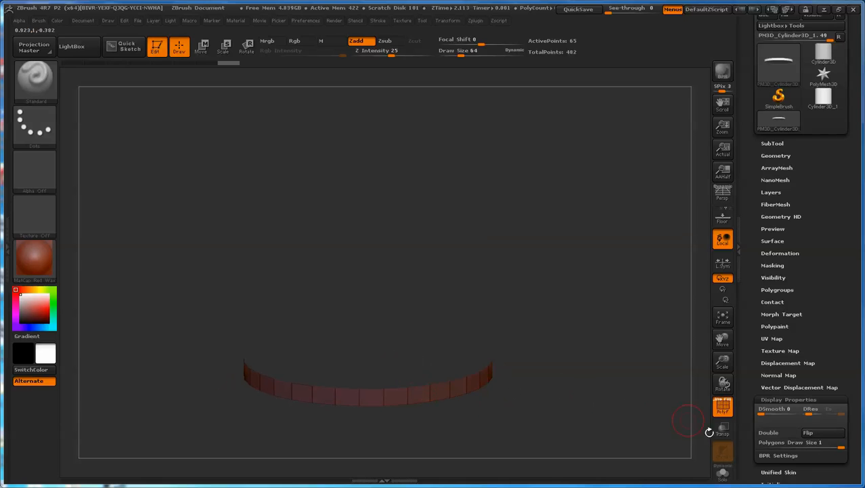
left_click(776, 436)
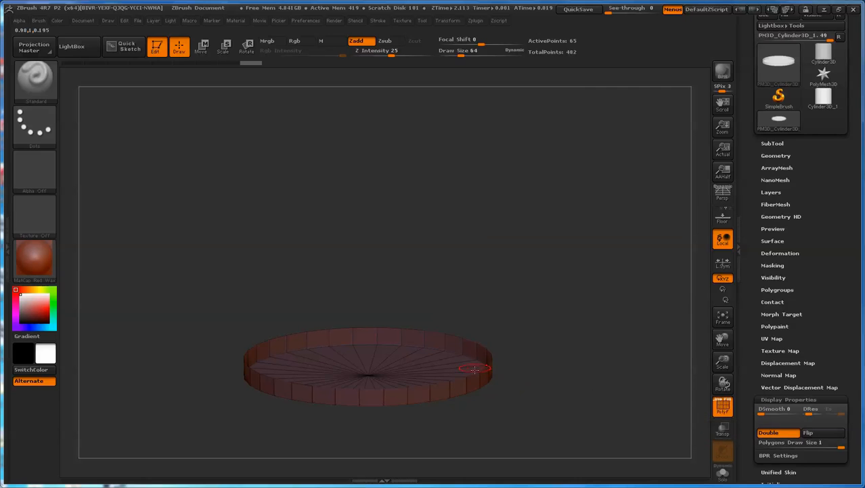
- Toggle double-sided display off and on to compare how the ring's inner faces are shown, leaving it enabled
mouse_move(479, 366)
left_mouse_down()
mouse_move(480, 377)
mouse_move(481, 345)
mouse_move(482, 375)
left_mouse_up()
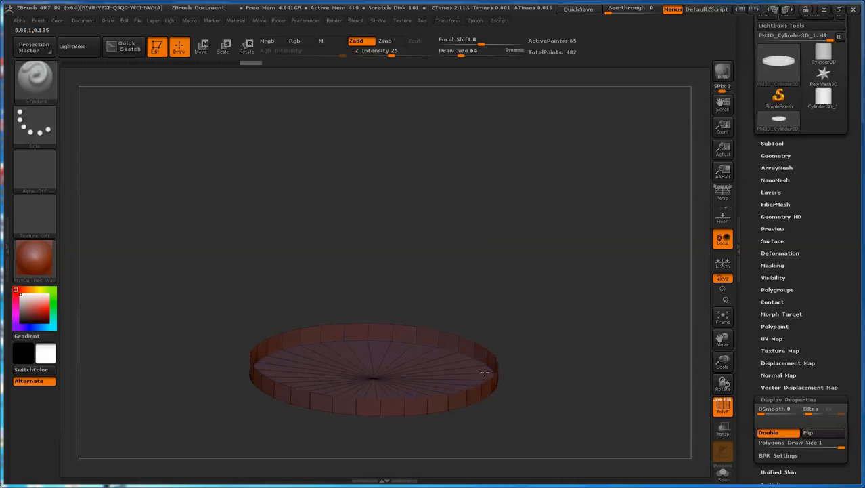
right_click_drag(405, 377, 405, 371)
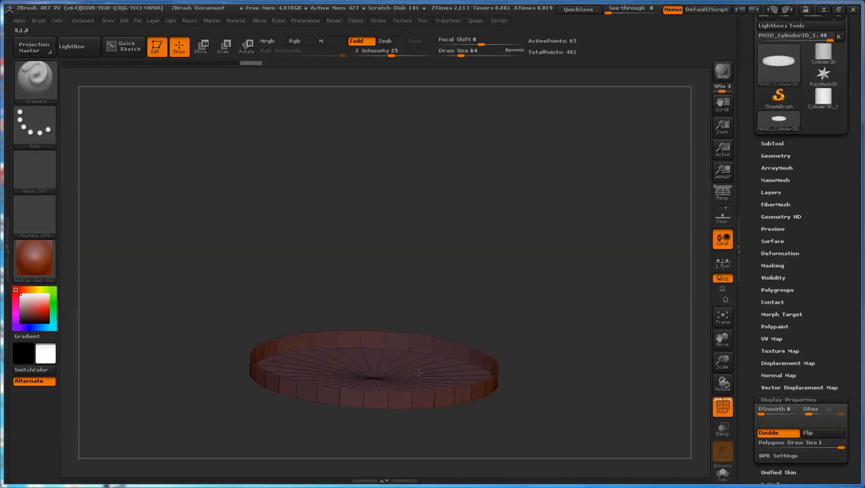
left_click(769, 433)
left_click(769, 434)
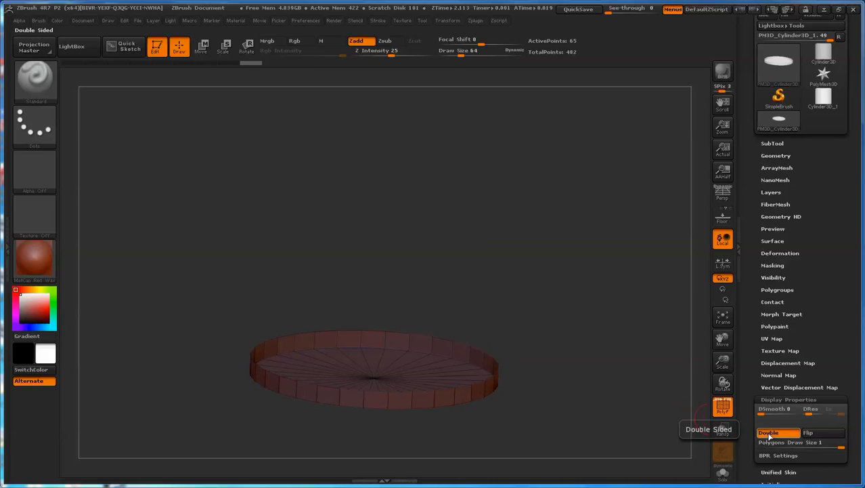
left_click(765, 433)
left_click(775, 434)
left_click(775, 434)
left_click_drag(555, 399, 556, 364)
left_click_drag(363, 386, 360, 416)
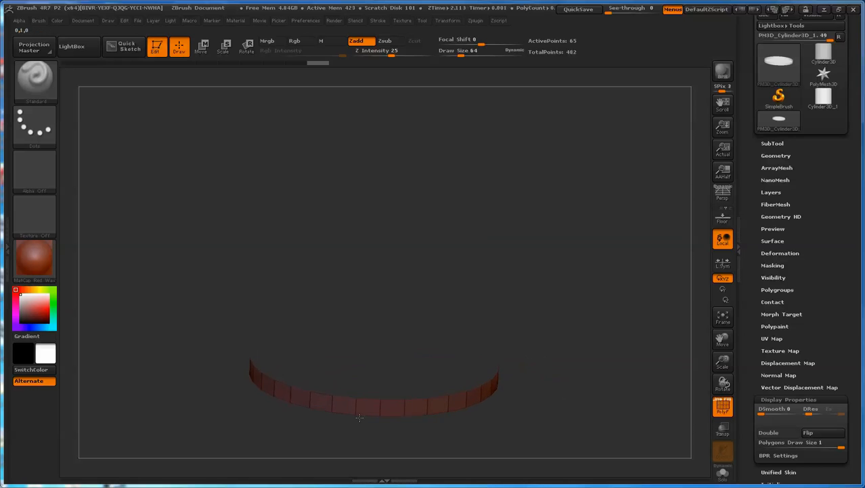
left_click(775, 433)
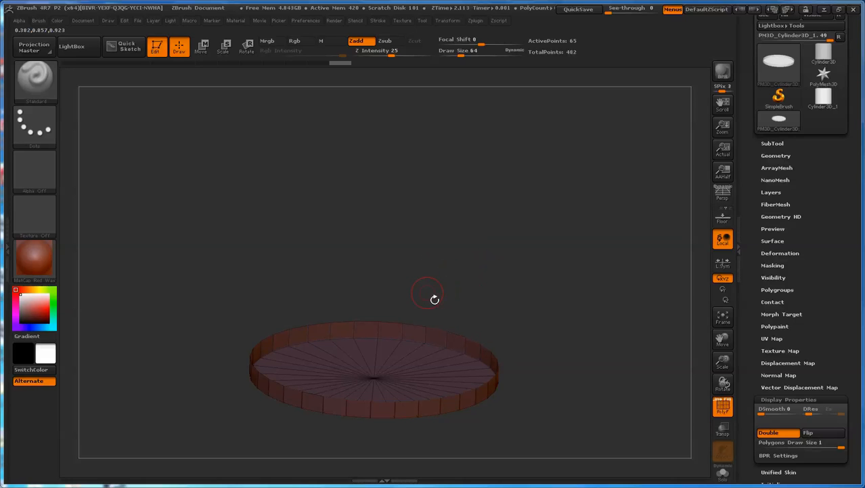
- Invert the mesh visibility to bring back the hidden upper part, and invert it again to isolate the bottom ring
key("shift")
key("ctrl+shift")
left_click_drag(587, 327, 601, 349, "ctrl+shift")
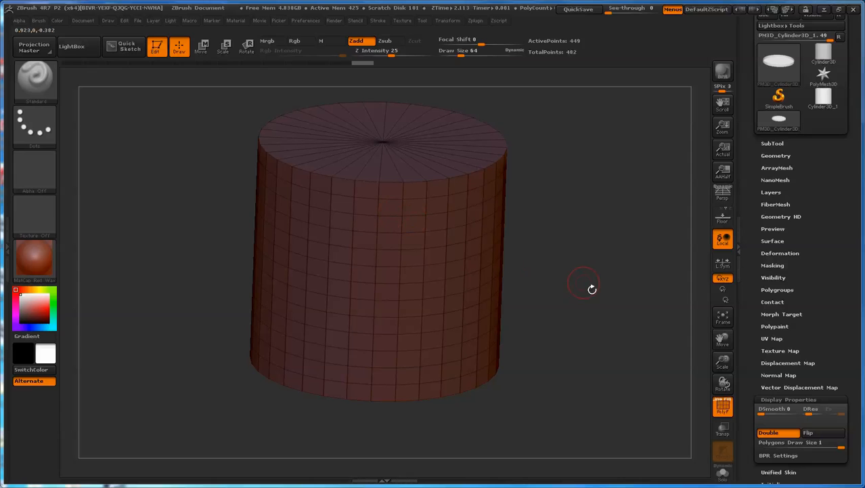
left_click_drag(606, 294, 613, 313, "ctrl+shift")
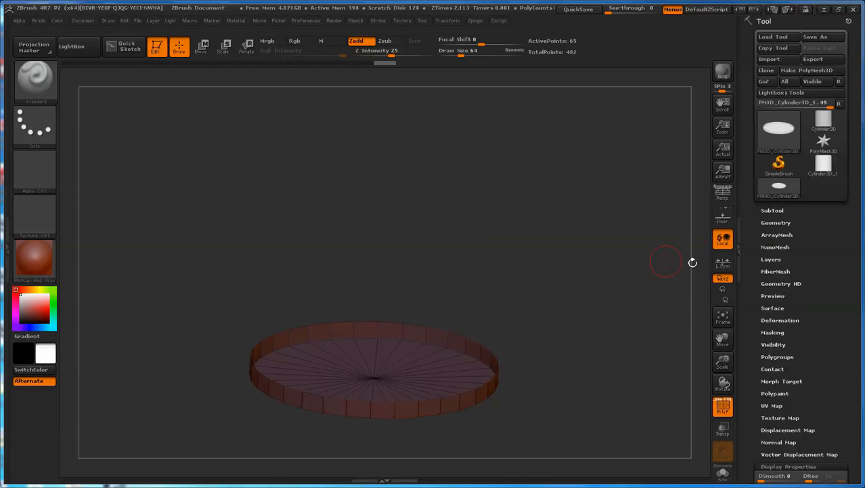
- Permanently delete the hidden part of the cylinder with the Del Hidden topology command and check that nothing hidden remains
left_click(773, 225)
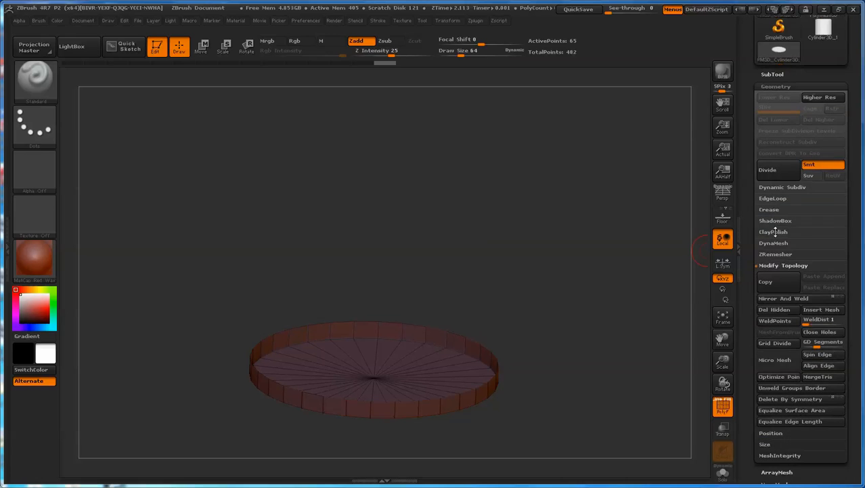
left_click_drag(746, 93, 752, 210)
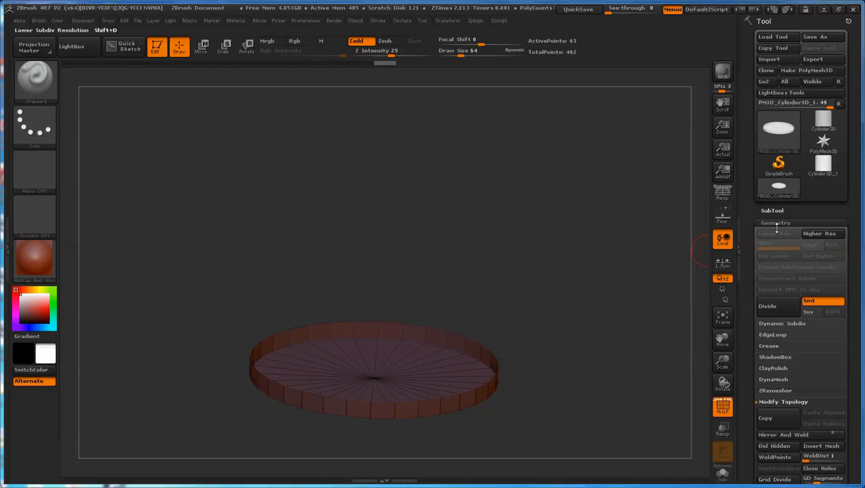
left_click_drag(750, 242, 742, 165)
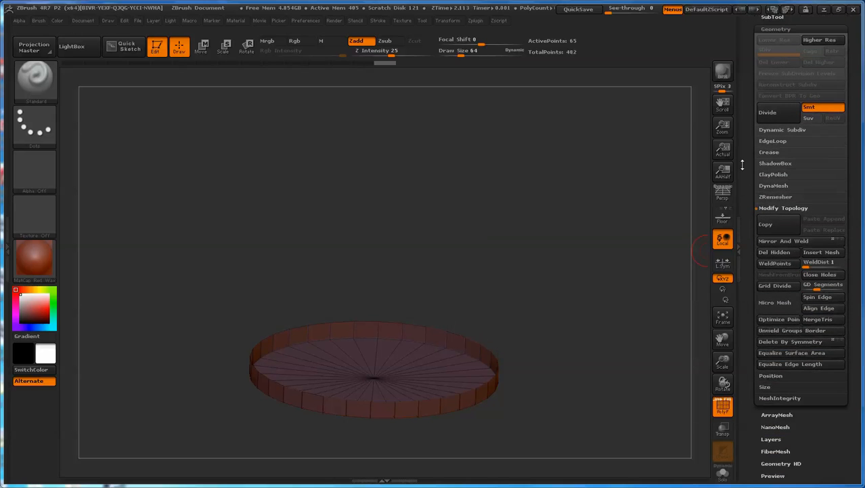
left_click(769, 212)
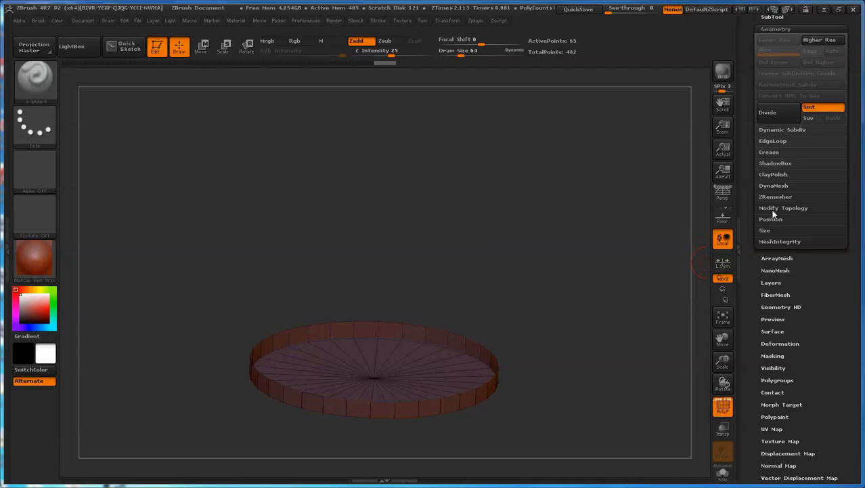
left_click(773, 209)
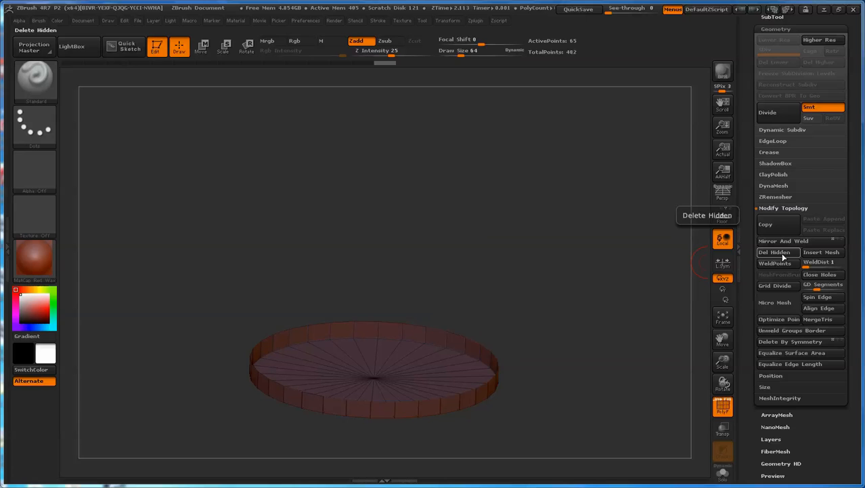
left_click(782, 254)
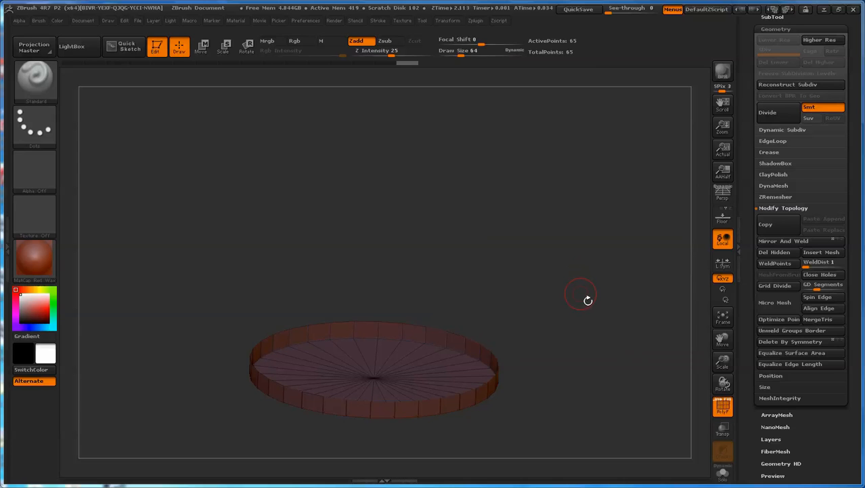
left_click(581, 293, "ctrl+shift")
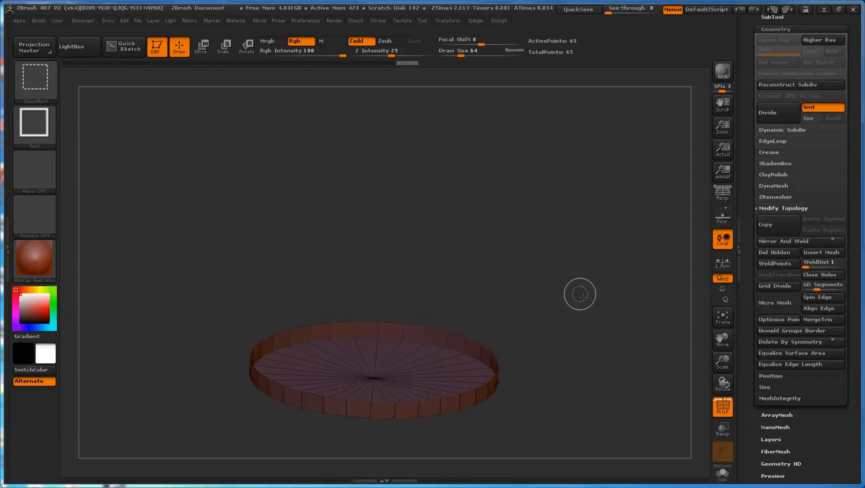
key("ctrl+shift")
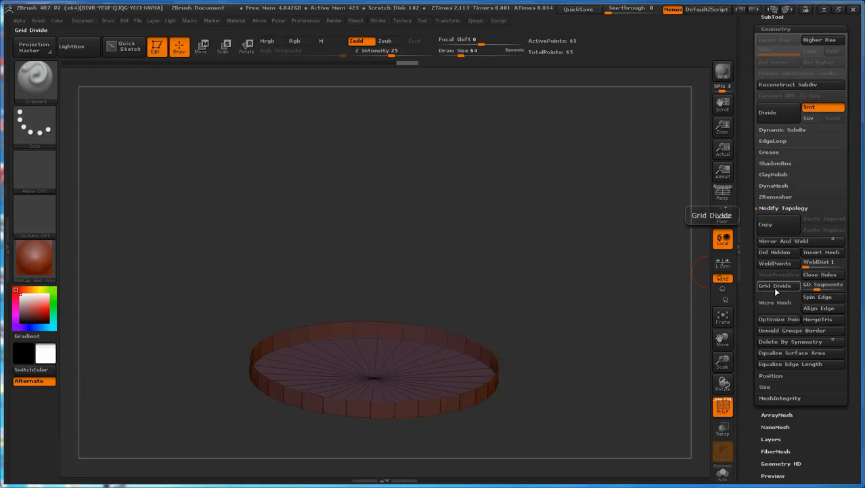
- Enable interface customization in the configuration preferences
mouse_move(747, 120)
left_mouse_down()
mouse_move(752, 220)
mouse_move(749, 137)
left_mouse_up()
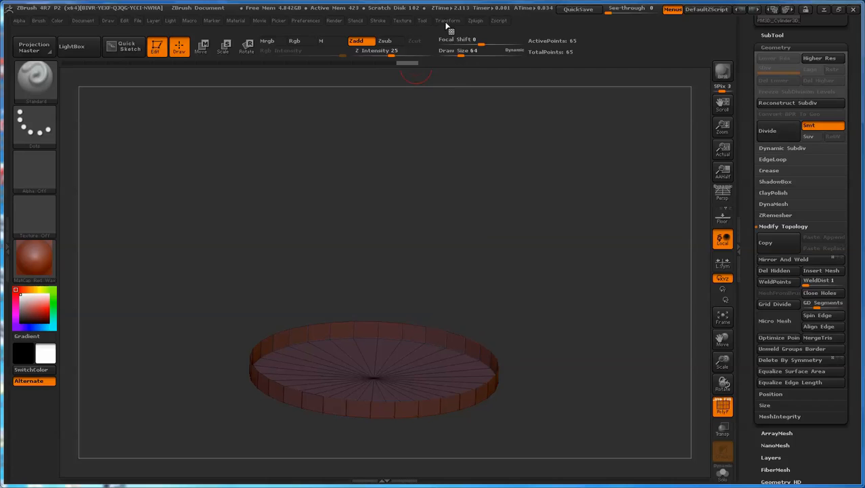
left_click(308, 21)
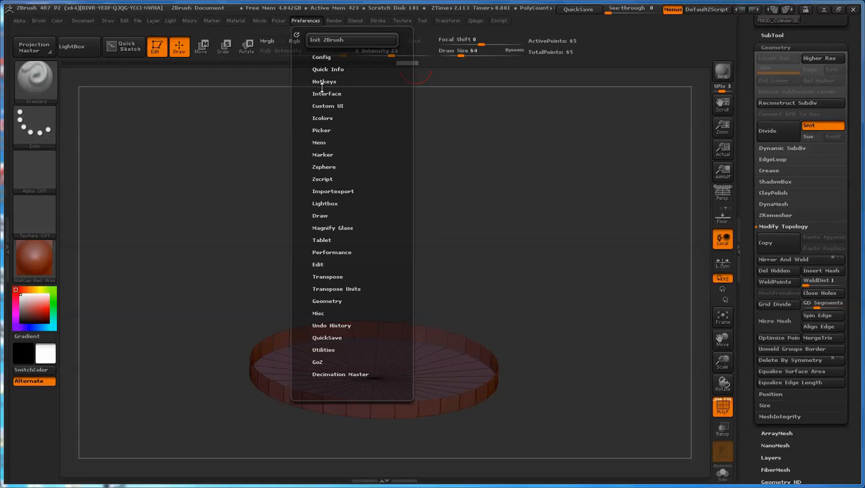
left_click(322, 58)
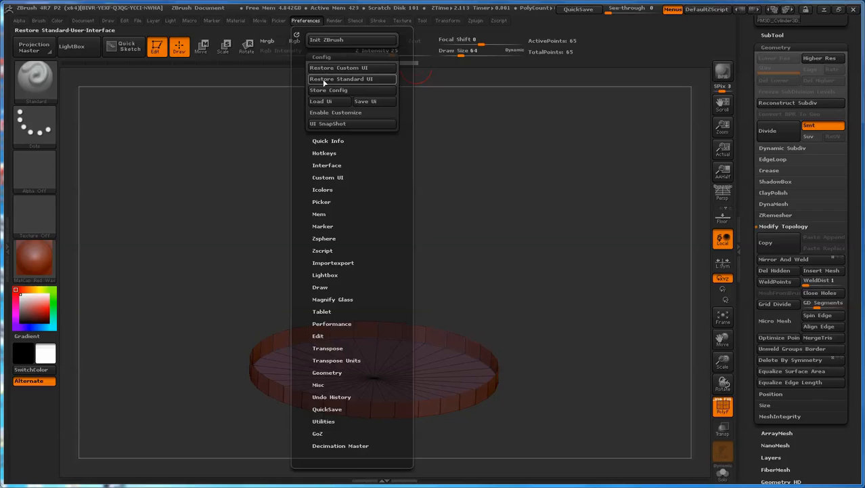
left_click(326, 114)
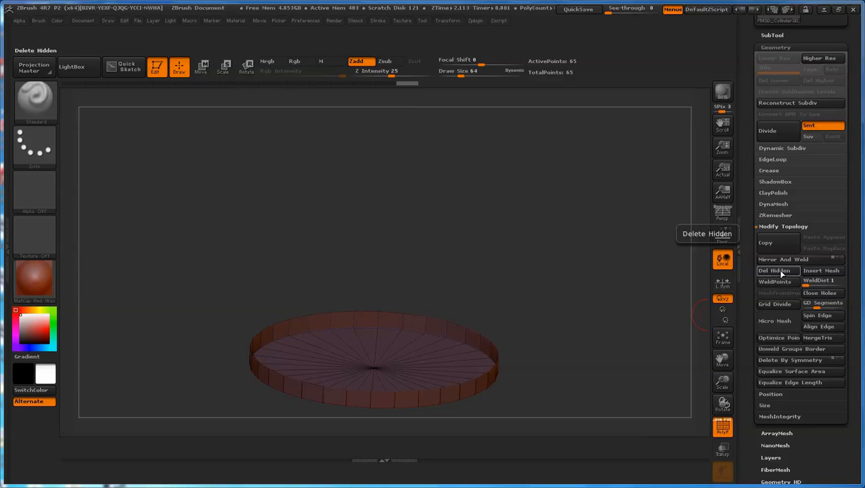
- Add the Del Hidden command to the interface beside the active and total point counts, and turn interface customization off
key("ctrl+shift")
key("ctrl")
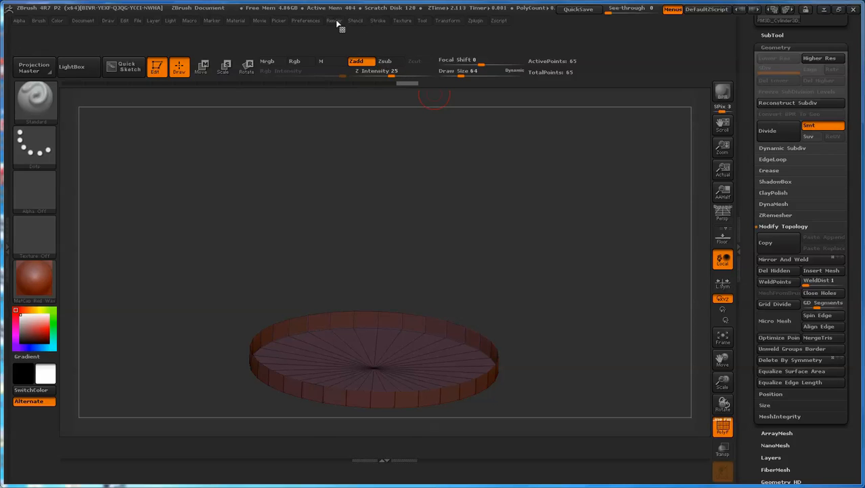
left_click(308, 21)
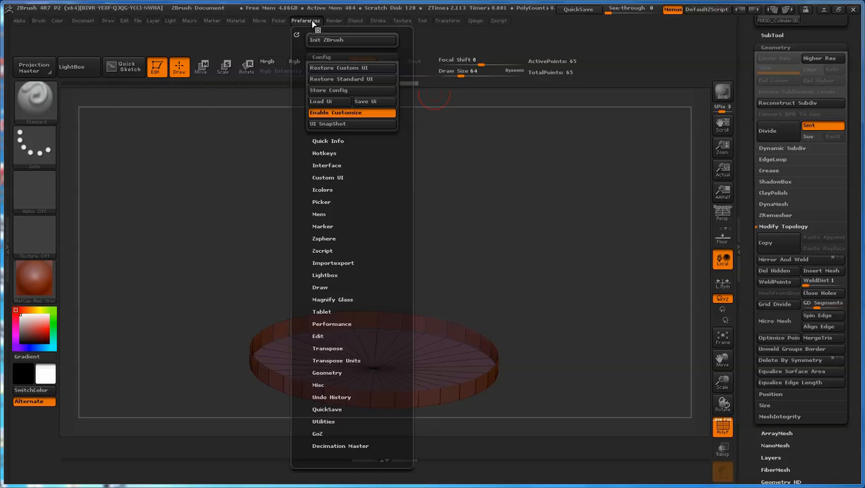
mouse_move(401, 26)
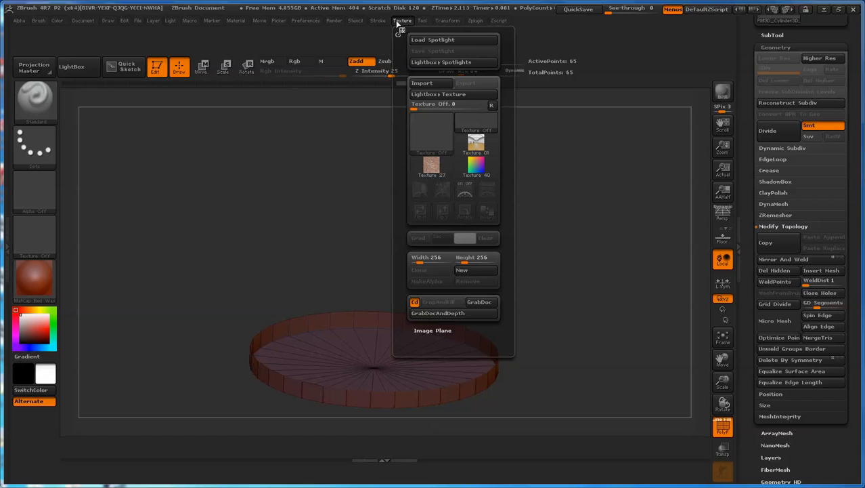
mouse_move(308, 24)
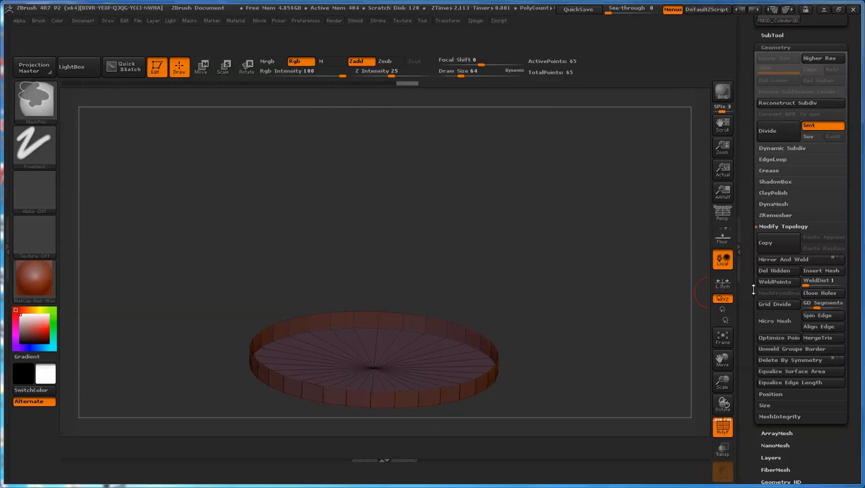
mouse_move(777, 271)
left_mouse_down("ctrl+alt")
mouse_move(712, 242)
mouse_move(637, 128)
mouse_move(617, 63)
left_mouse_up("ctrl+alt")
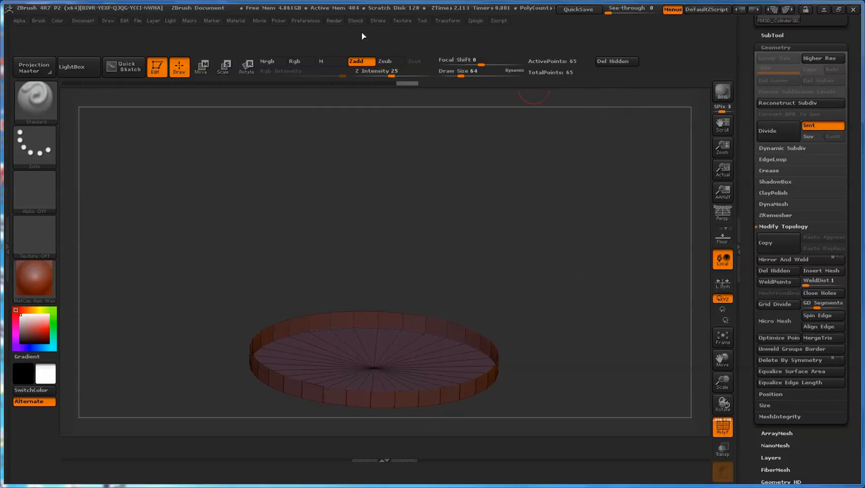
left_click(306, 21)
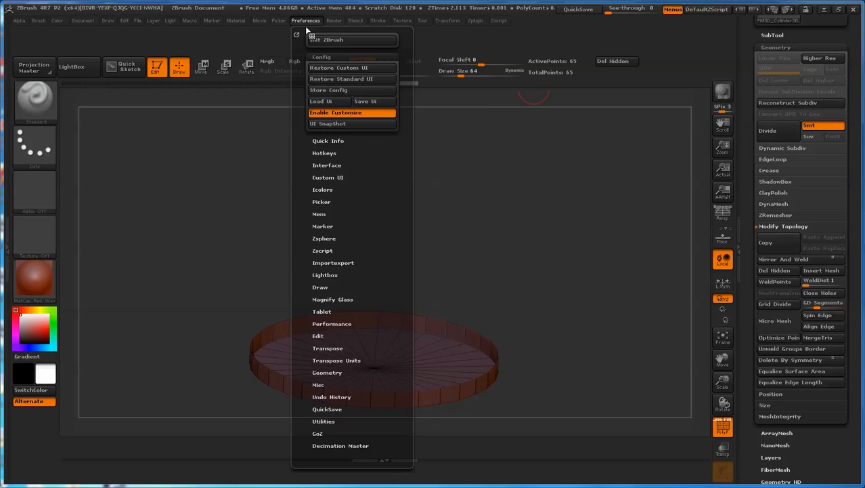
left_click(346, 111)
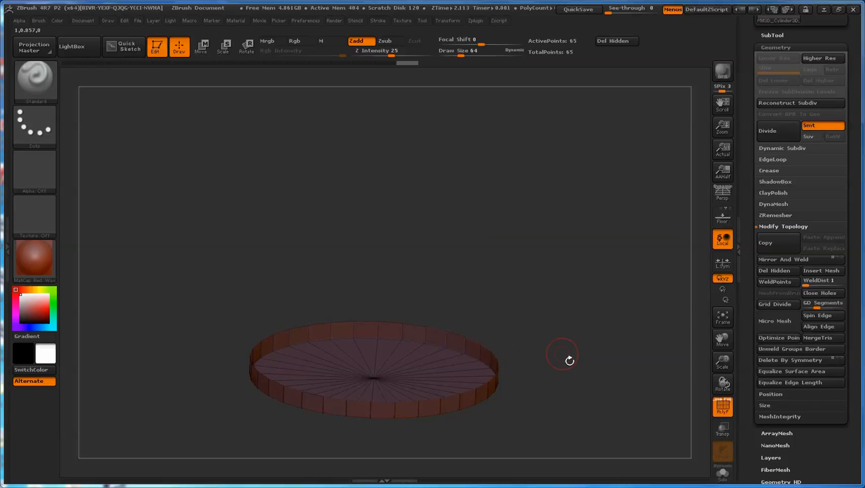
- Hide one half of the ring from a side view and invert its visibility twice to check both halves
left_click_drag(571, 359, 562, 350)
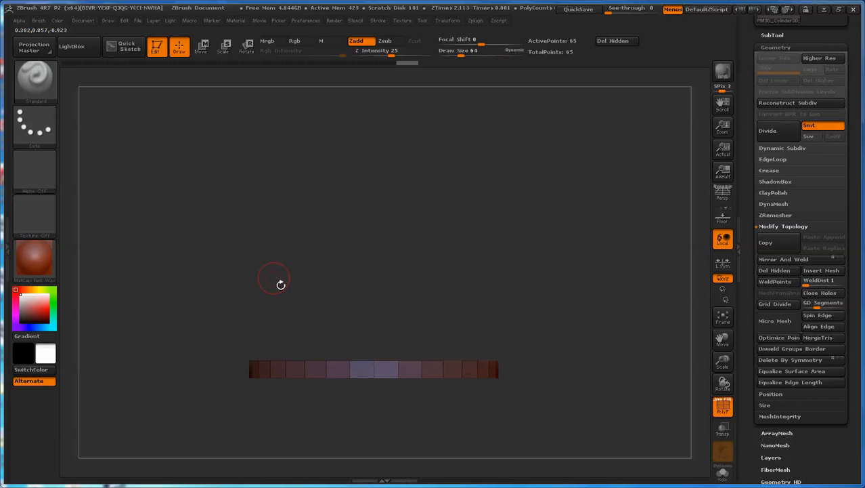
mouse_move(206, 300)
left_mouse_down("ctrl+shift")
mouse_move(222, 338)
mouse_move(303, 396)
mouse_move(376, 430)
mouse_move(367, 419)
left_mouse_up("ctrl+shift")
left_click_drag(492, 406, 489, 425)
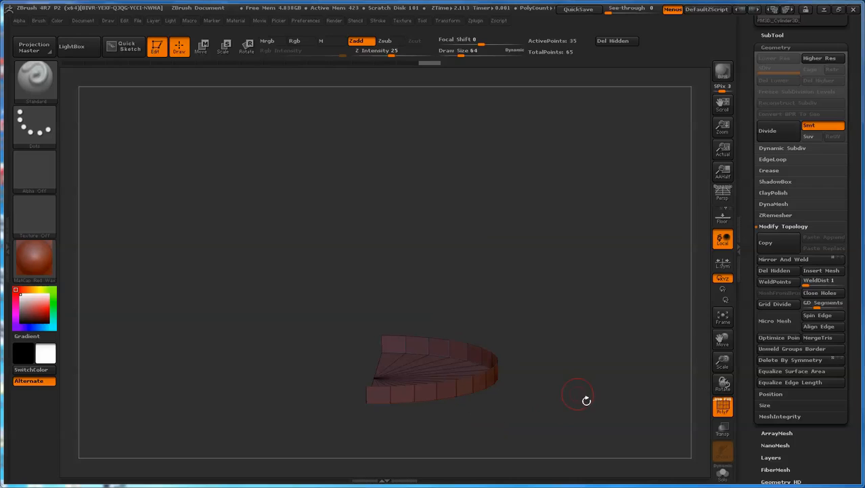
left_click_drag(589, 356, 602, 383, "ctrl+shift")
left_click_drag(568, 347, 591, 381, "ctrl+shift")
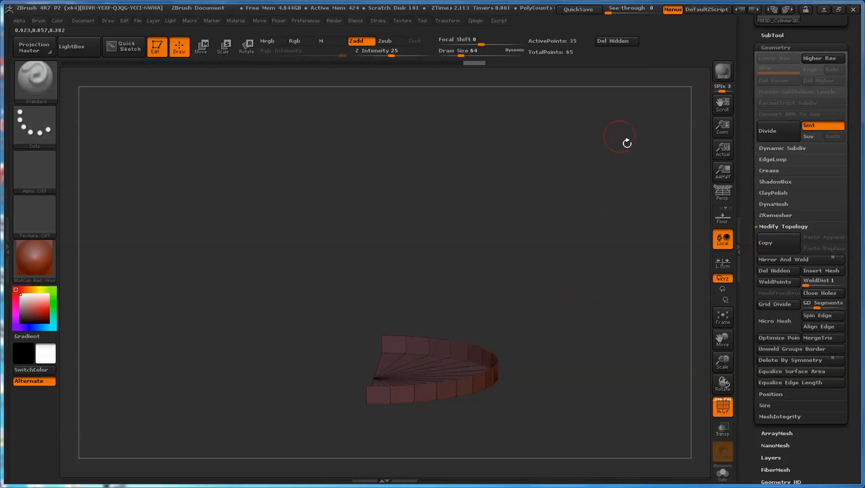
- Permanently delete the hidden half of the ring with the newly placed Del Hidden command and try inverting the visibility
left_click(617, 42)
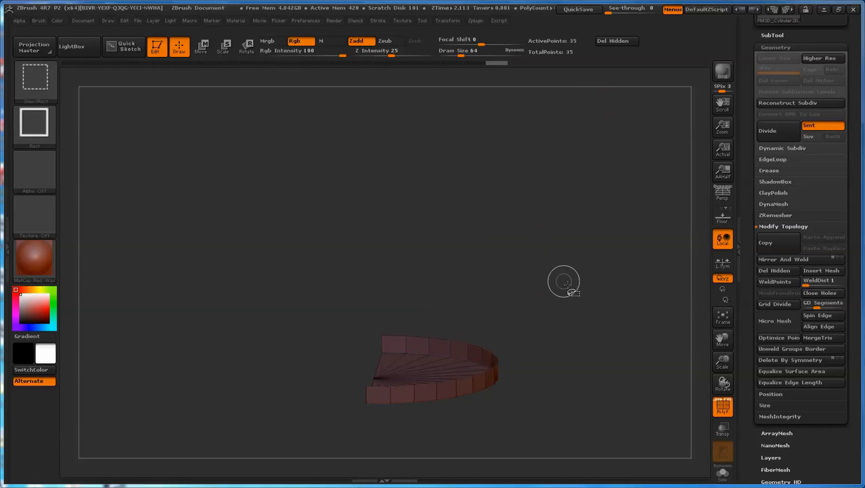
mouse_move(566, 283)
left_mouse_down("ctrl+shift")
mouse_move(593, 331)
mouse_move(539, 334)
left_mouse_up("ctrl+shift")
left_click_drag(594, 293, 610, 328, "ctrl+shift")
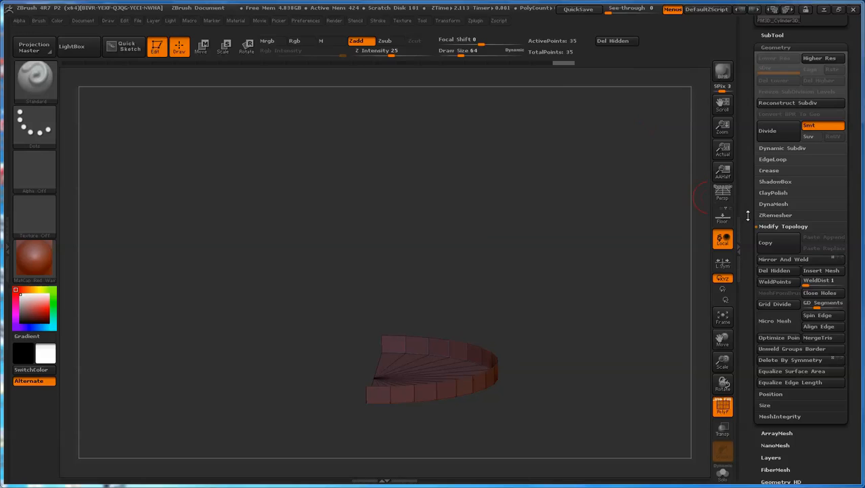
- Load the DemoSoldier.ZTL tool from the LightBox library and close the library
scroll(751, 208, "up", 3)
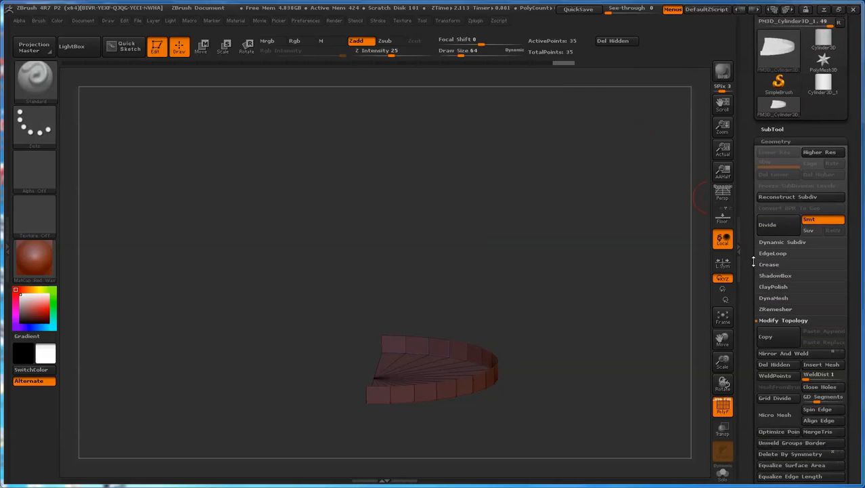
scroll(753, 260, "up", 3)
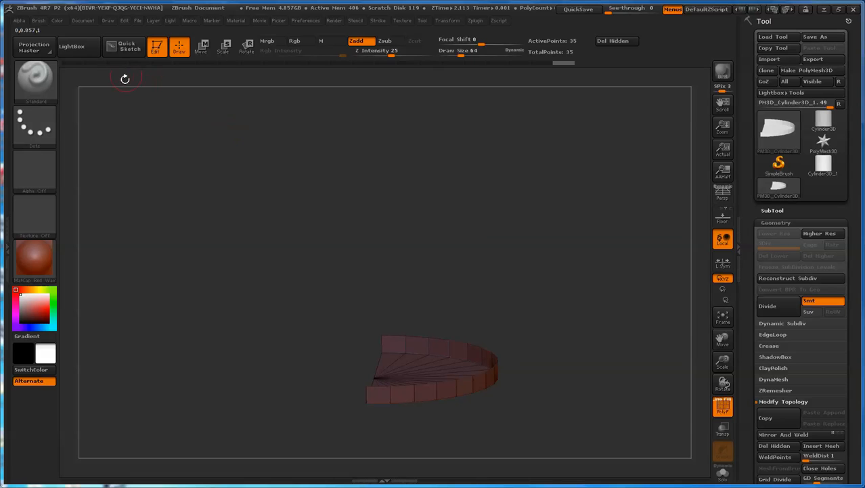
left_click(85, 48)
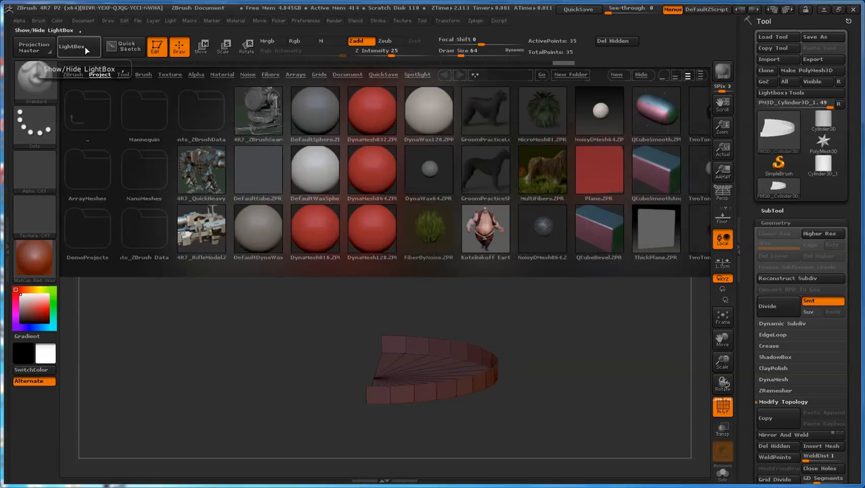
left_click(101, 76)
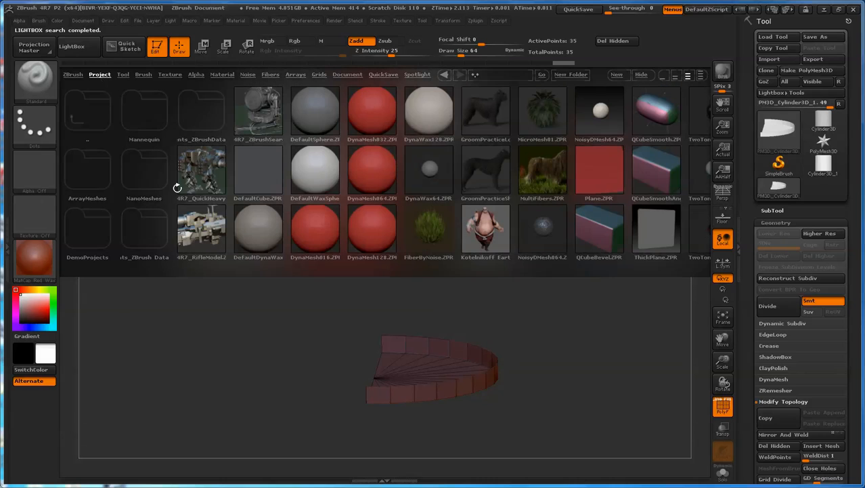
left_click(123, 76)
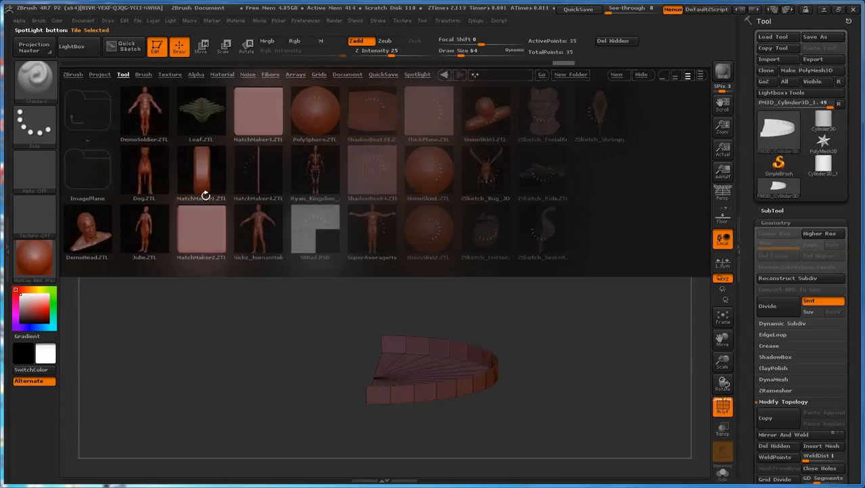
double_click(146, 112)
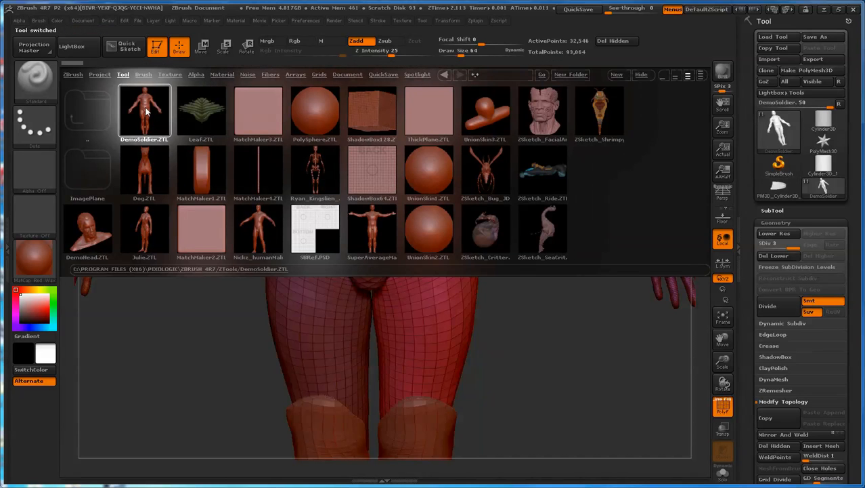
left_click(71, 46)
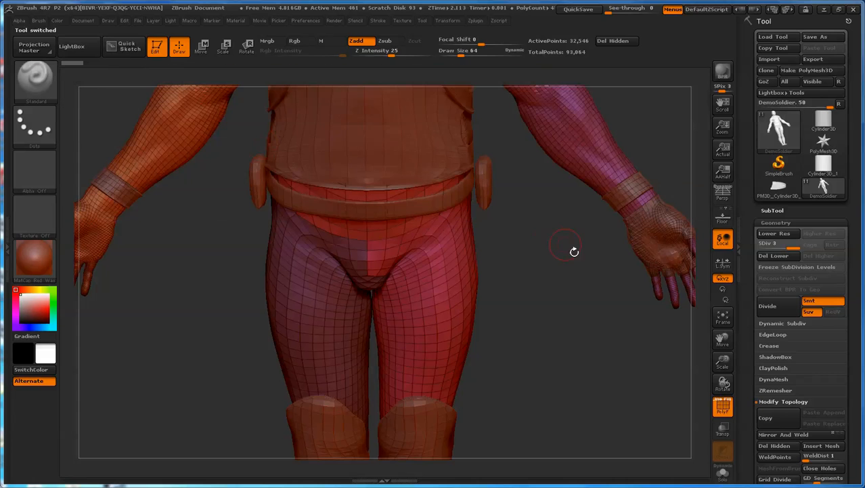
- Show the soldier's list of subtools and frame the whole figure in the view
left_click(773, 211)
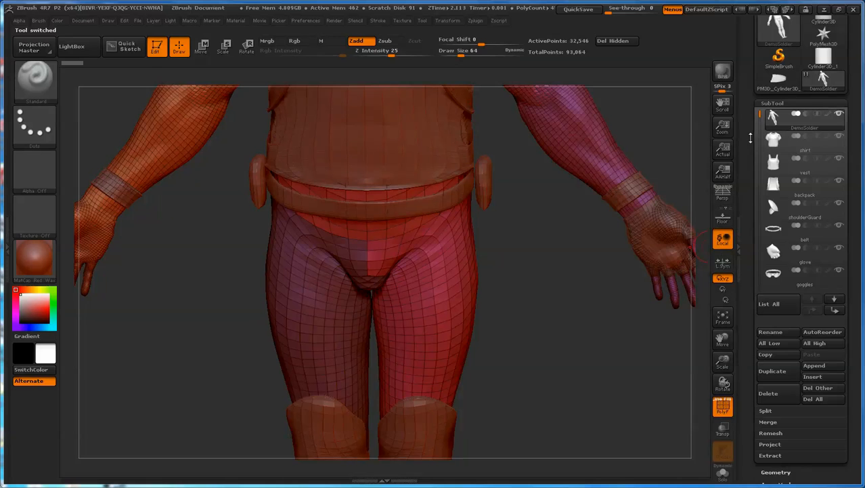
left_click(722, 316)
mouse_move(820, 119)
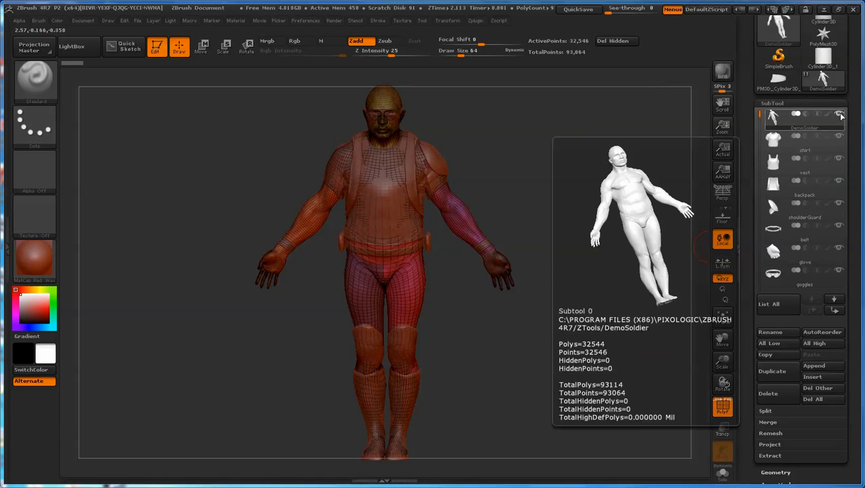
- Hide all subtools except the DemoSoldier body, then turn its polyframe display off and back on to inspect the polygroups
left_click(840, 115)
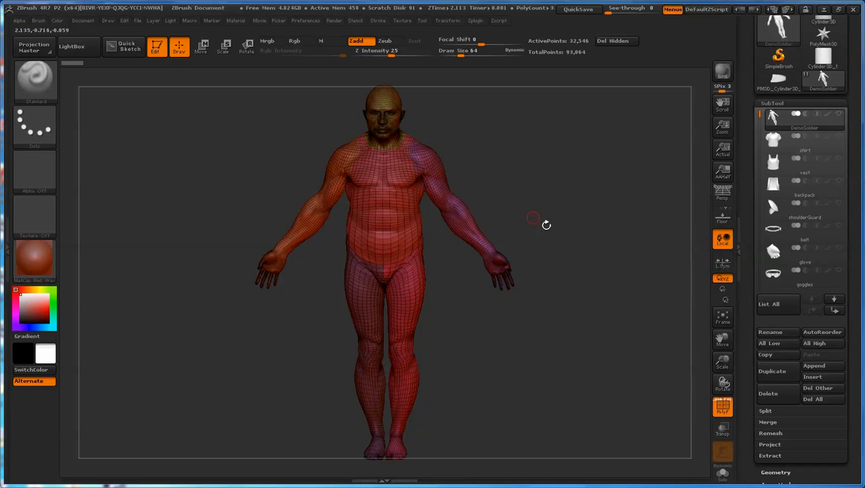
left_click(723, 409)
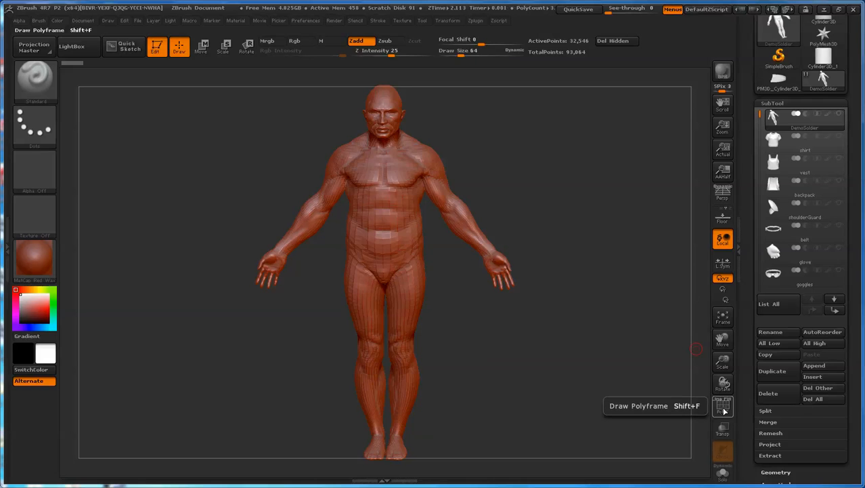
left_click(723, 409)
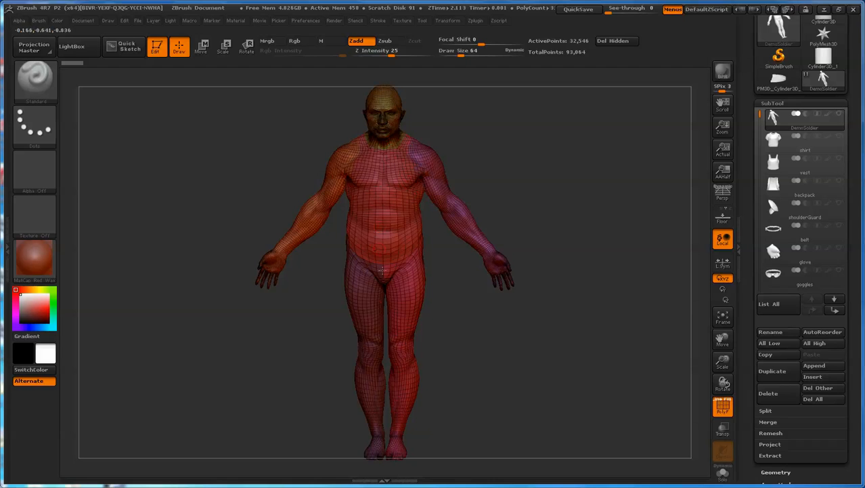
left_click_drag(484, 313, 488, 304)
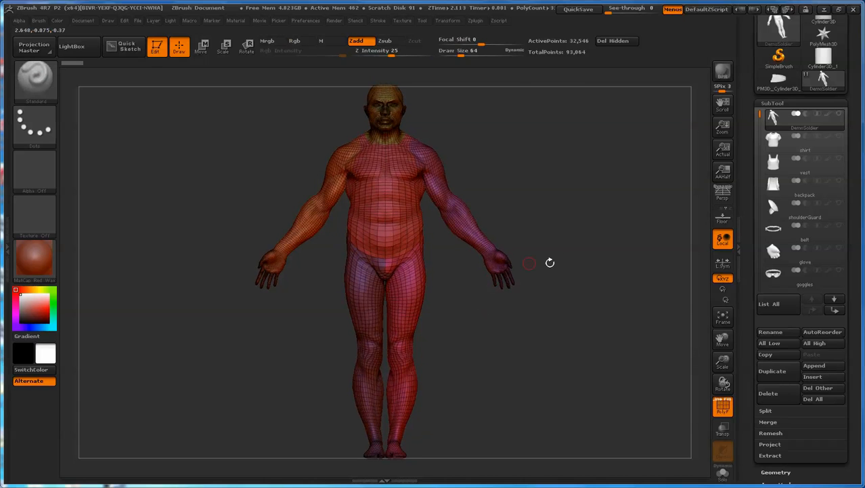
left_click_drag(577, 233, 566, 249)
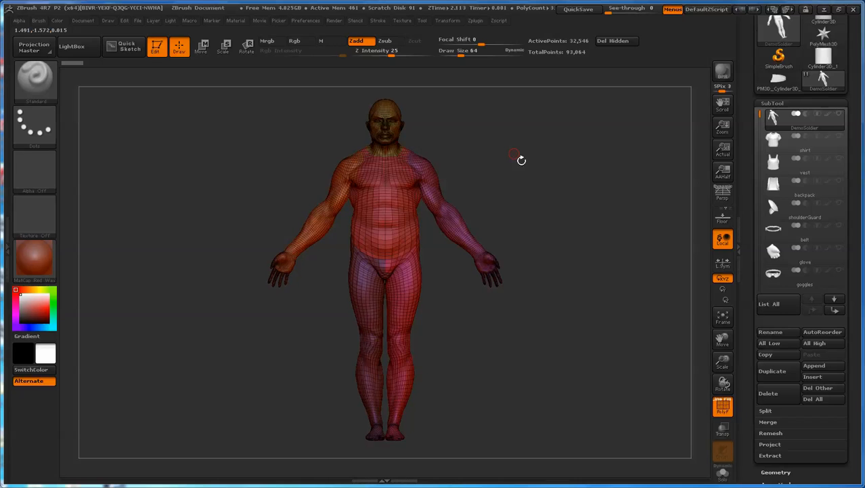
- Isolate the head polygroup and then the torso polygroup, showing the whole body again after each
key("ctrl+shift")
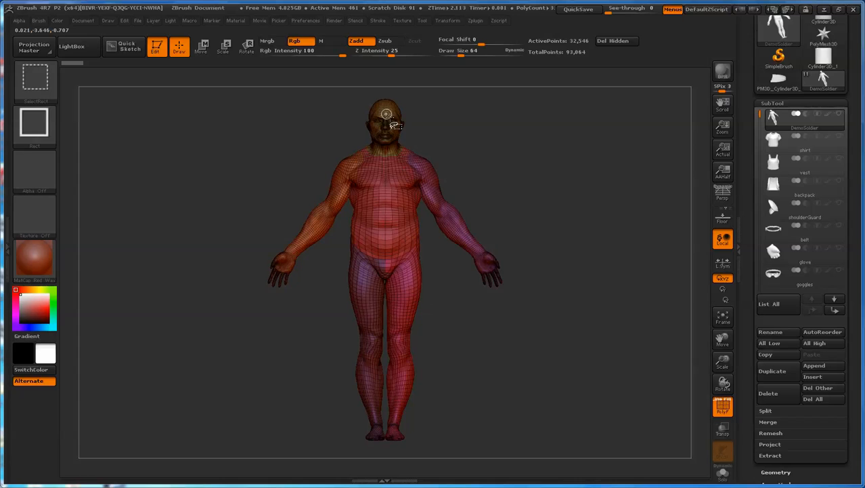
left_click(386, 114, "ctrl+shift")
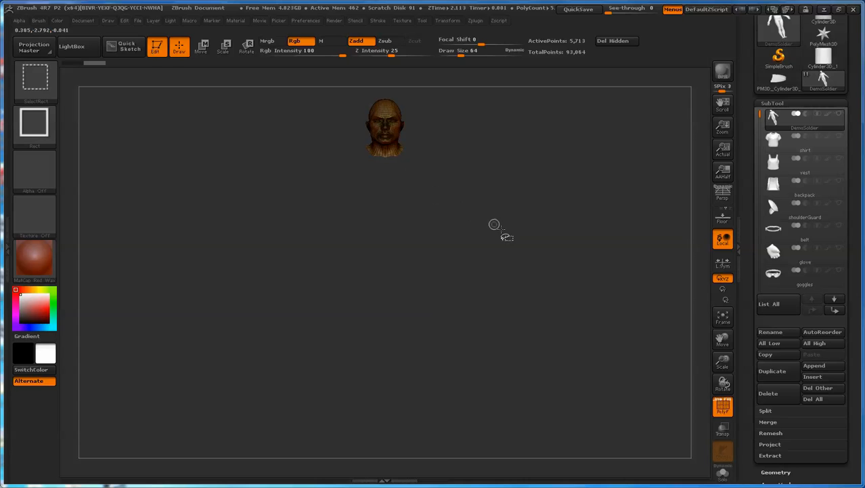
left_click(587, 247, "ctrl+shift")
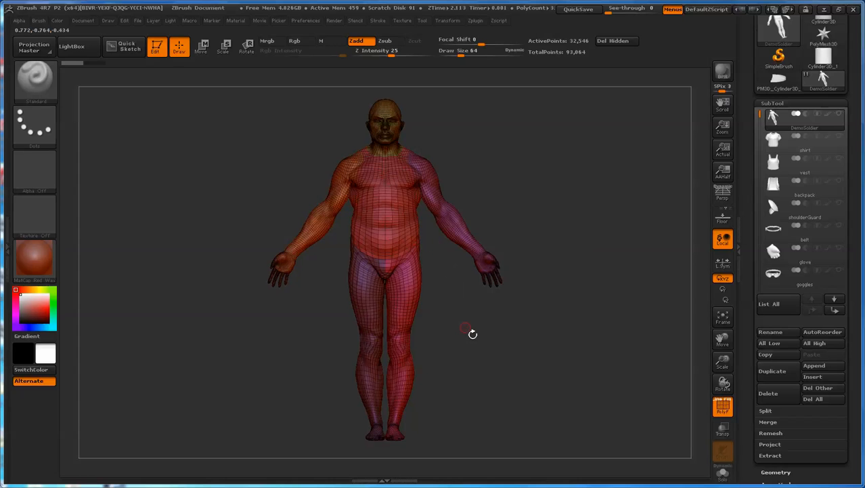
left_click(391, 202, "ctrl+shift")
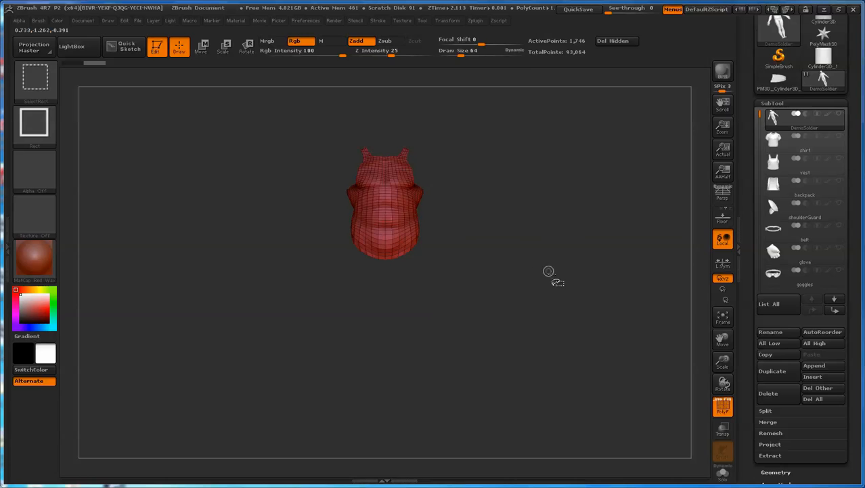
left_click(549, 271, "ctrl+shift")
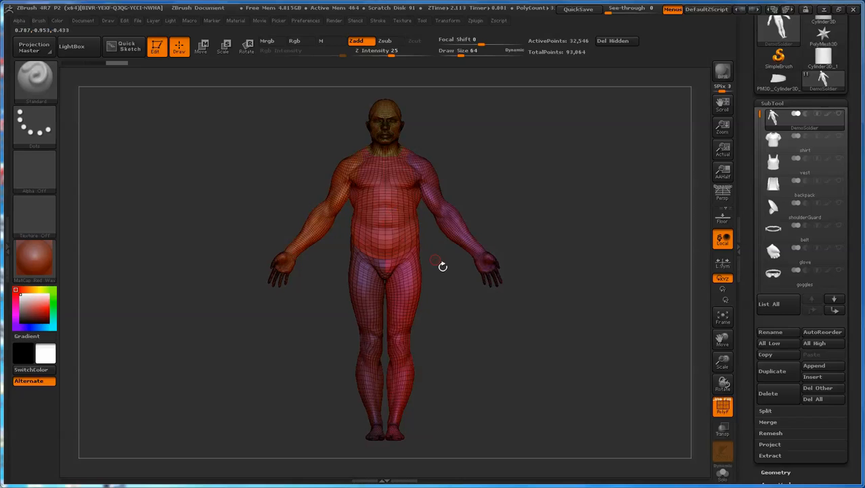
- Hide only the torso polygroup, invert the visibility, and show the whole body again
key("ctrl+shift")
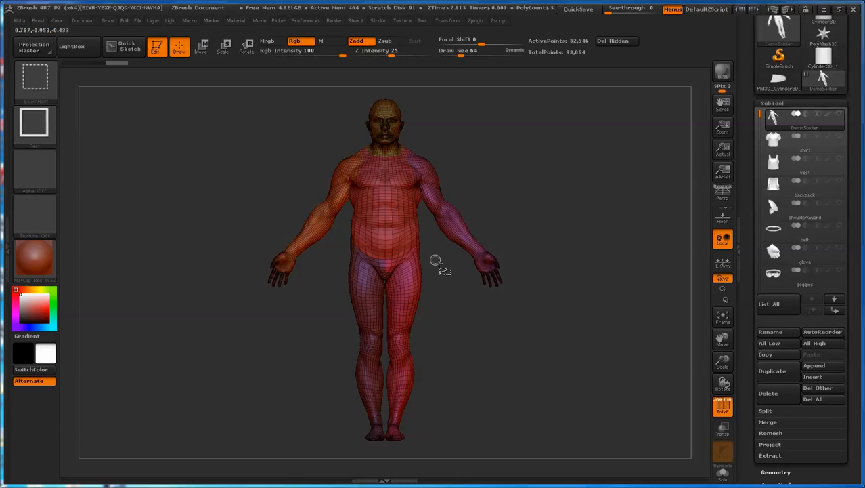
left_click(393, 211, "ctrl+shift")
left_click(393, 210, "ctrl+shift")
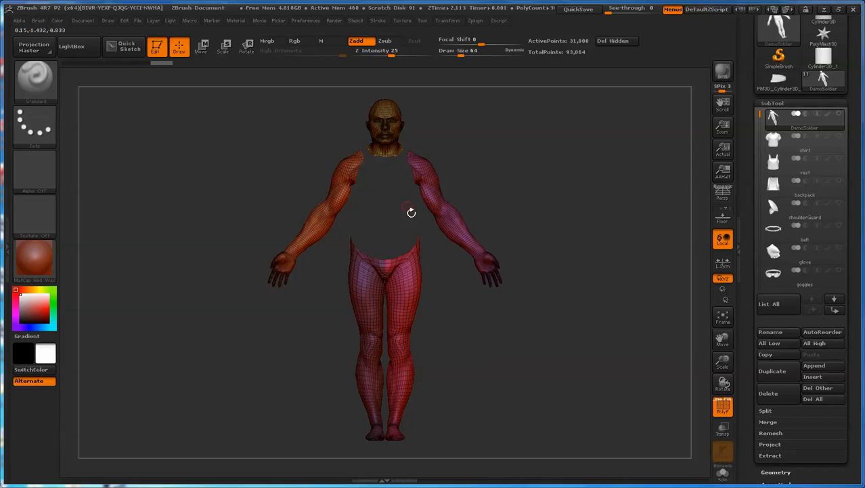
key("ctrl")
left_click(463, 333, "ctrl+shift")
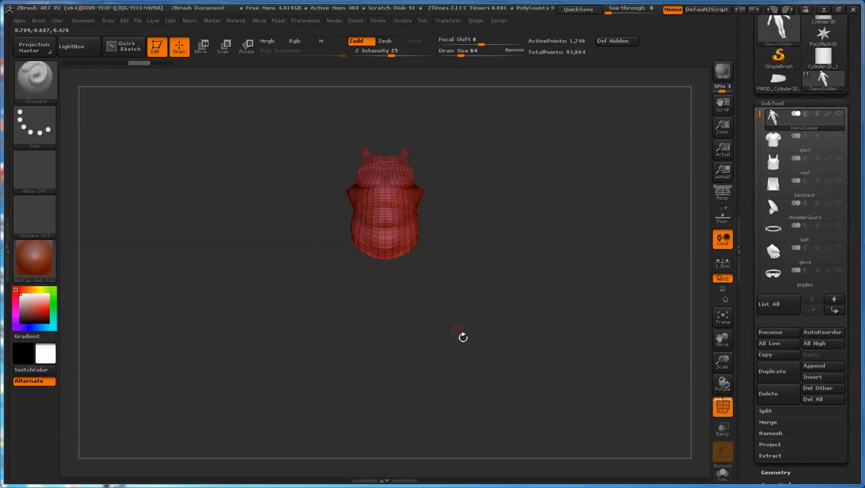
left_click(447, 333, "ctrl+shift")
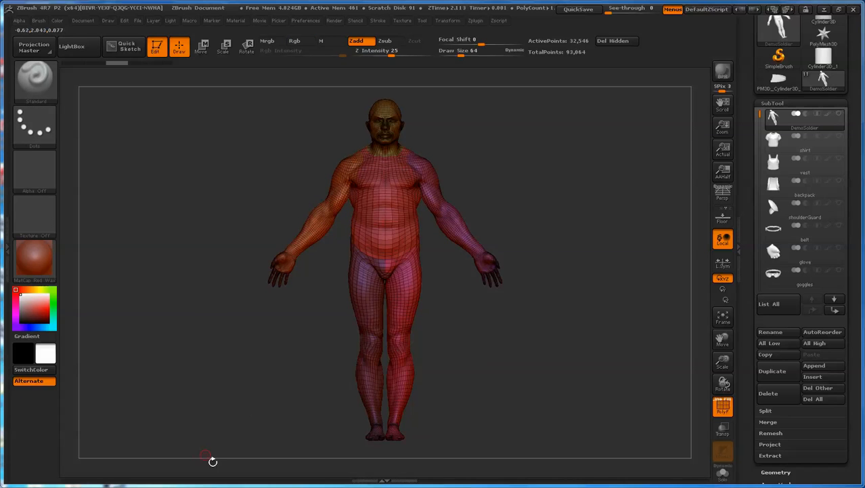
- Switch to the PowerPoint presentation to review the slide on showing and hiding meshes
left_click(192, 485)
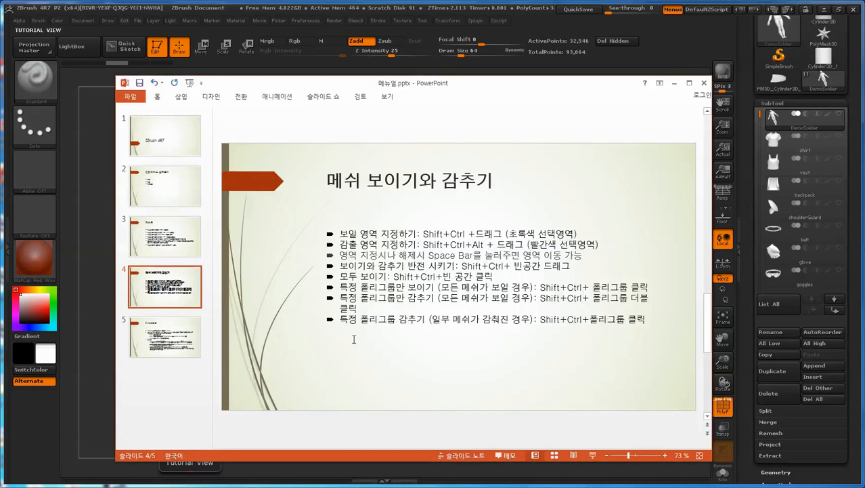